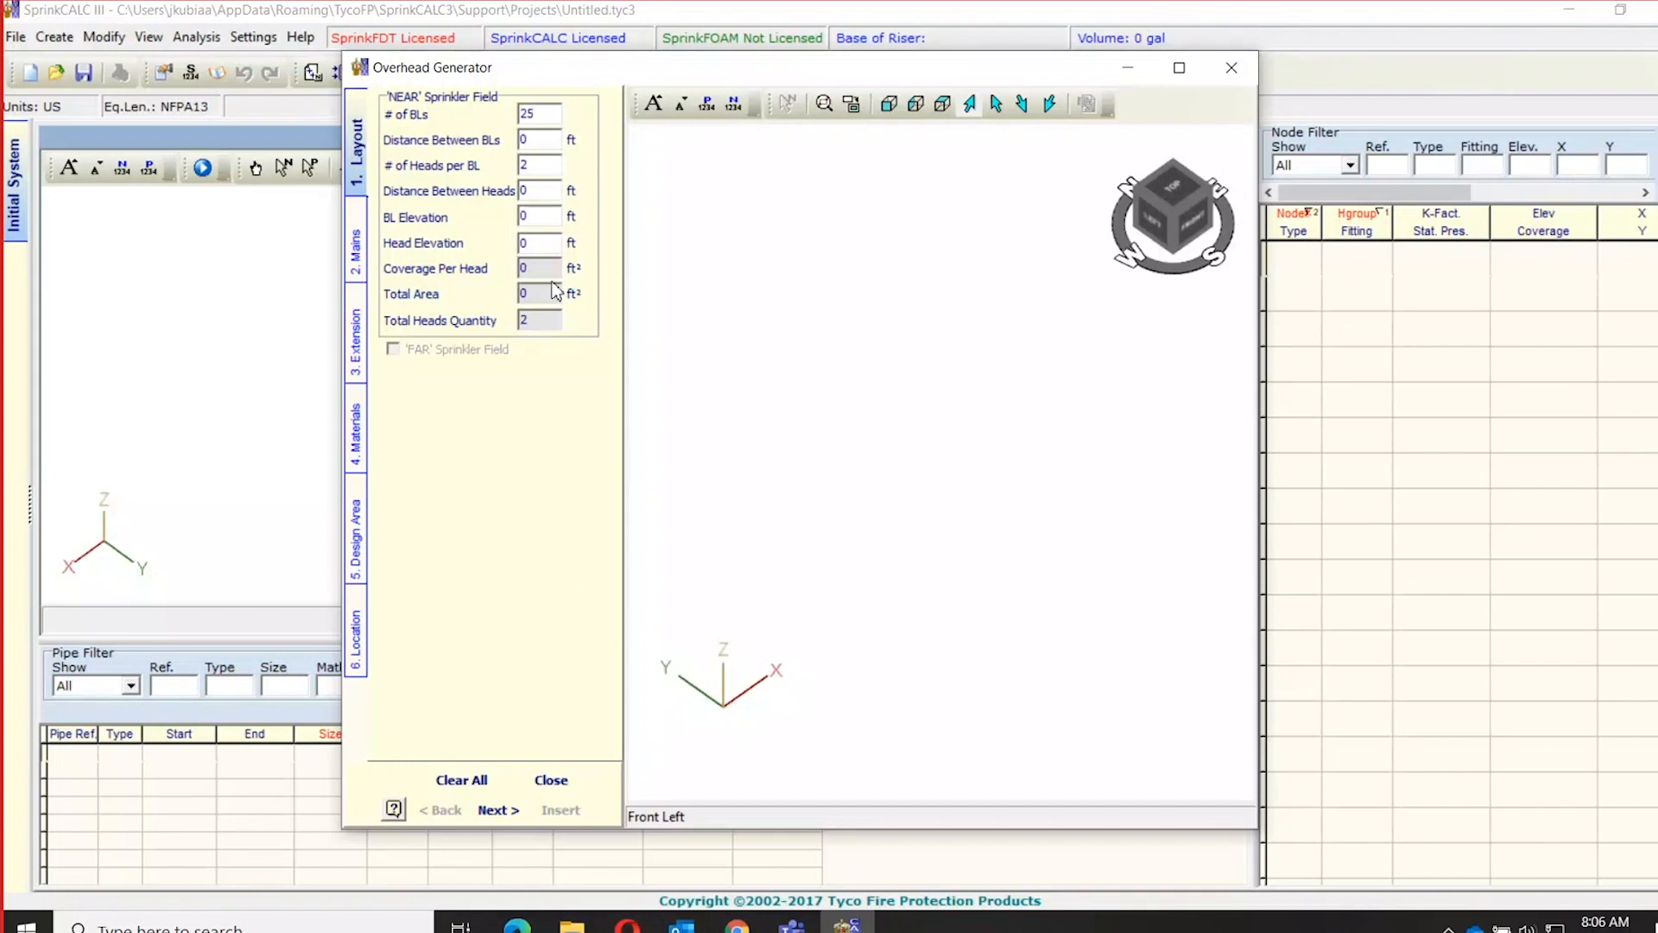
Space the near field's branch lines 10 ft apart, with 12 heads per branch line and 10 ft between heads.
key("Tab")
type("10")
key("Tab")
type("1210")
Set the near field's branch line elevation to 28 ft and its head elevation to 27 ft.
left_click(510, 218)
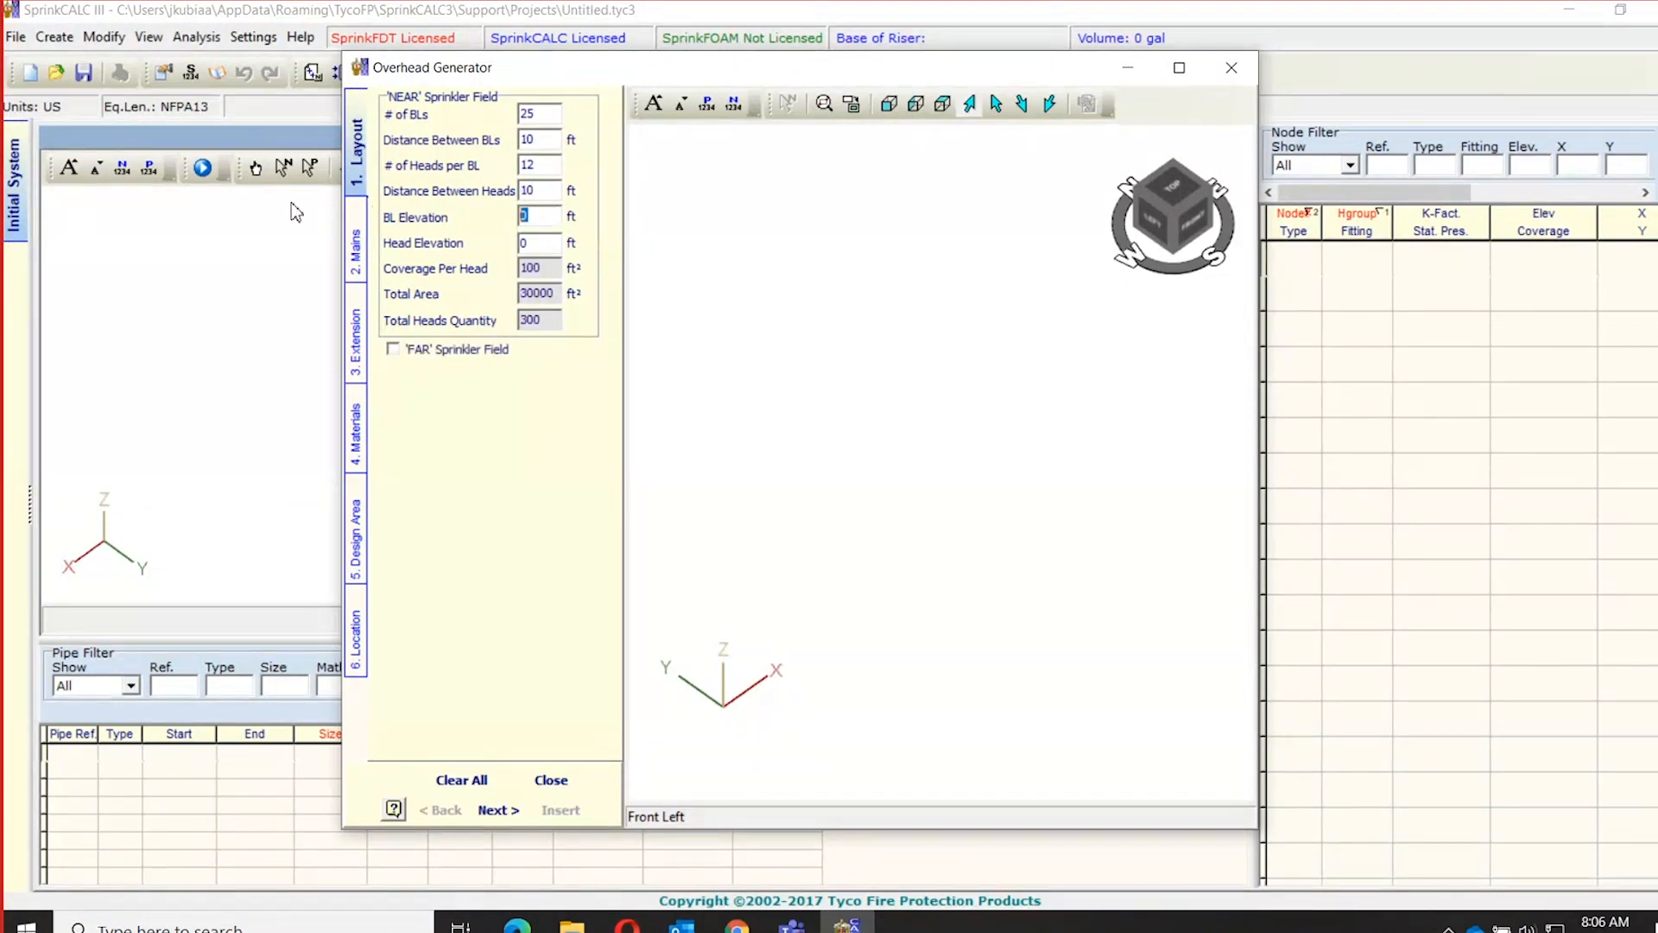
type("28")
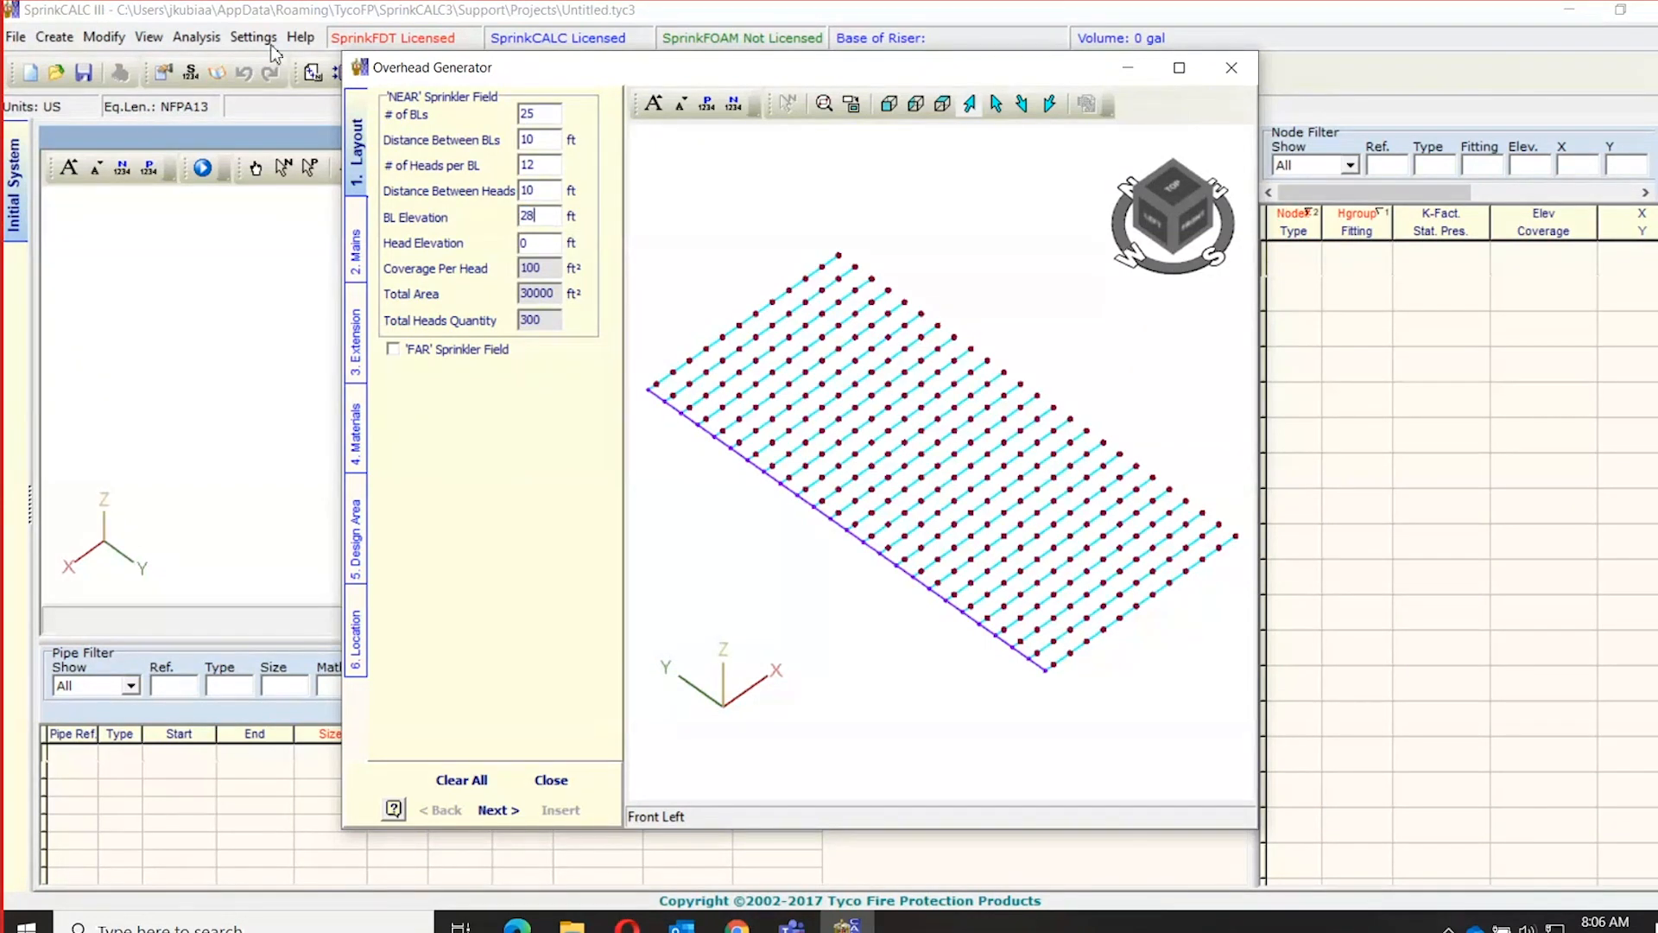
left_click(543, 244)
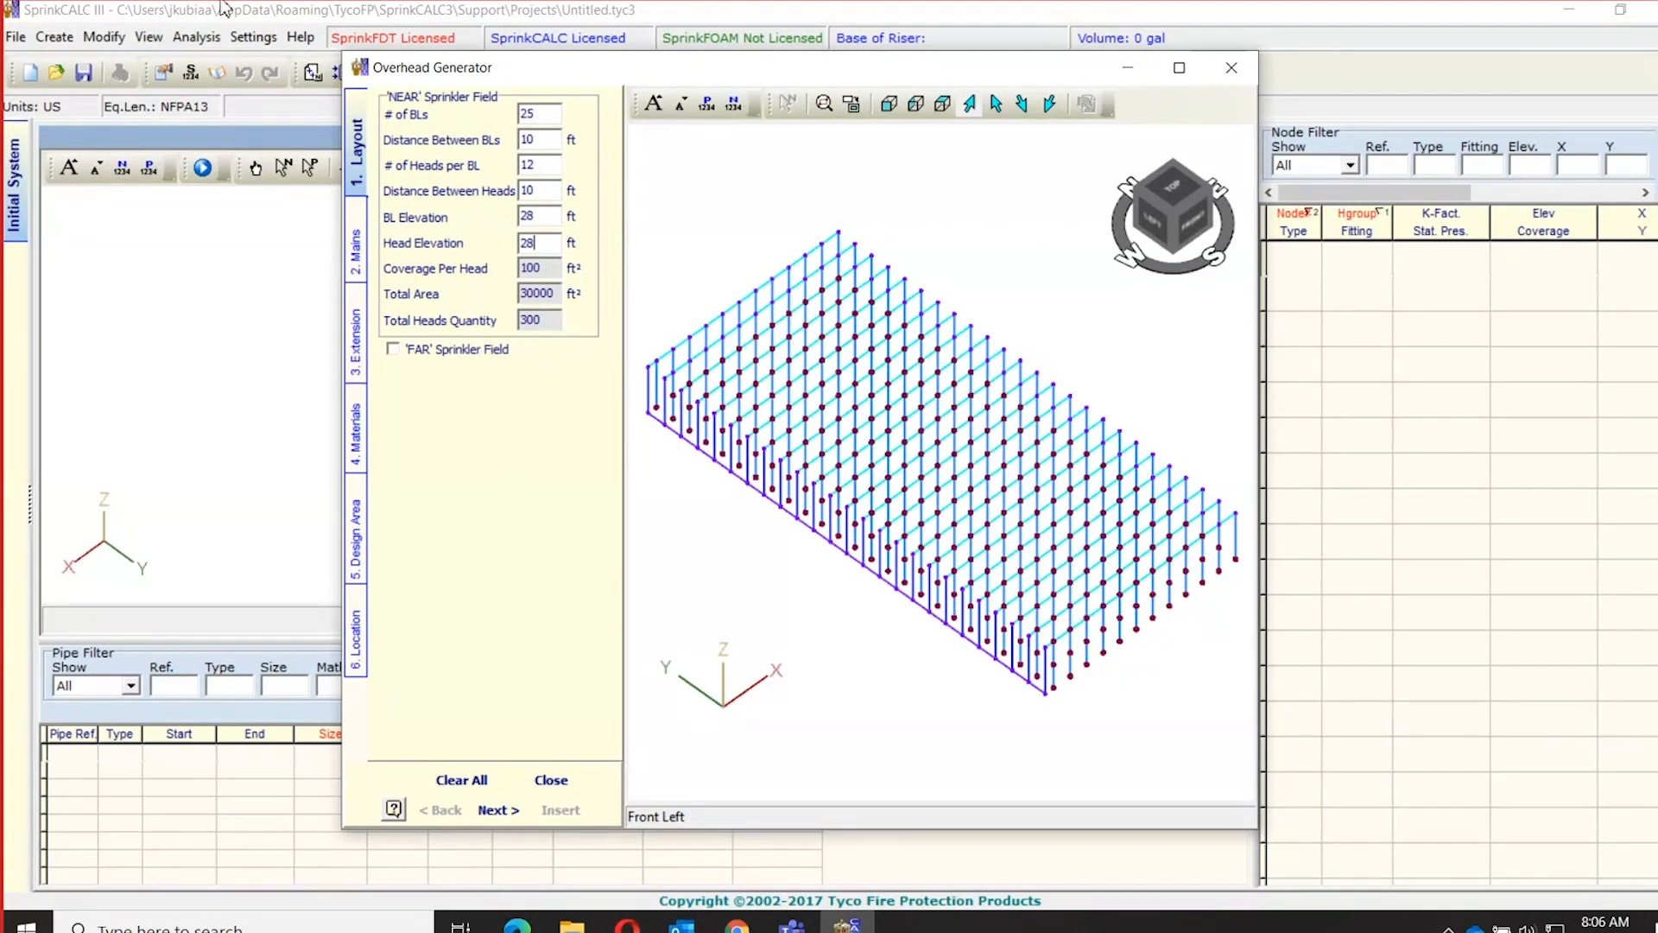
left_click_drag(553, 245, 474, 251)
type("27")
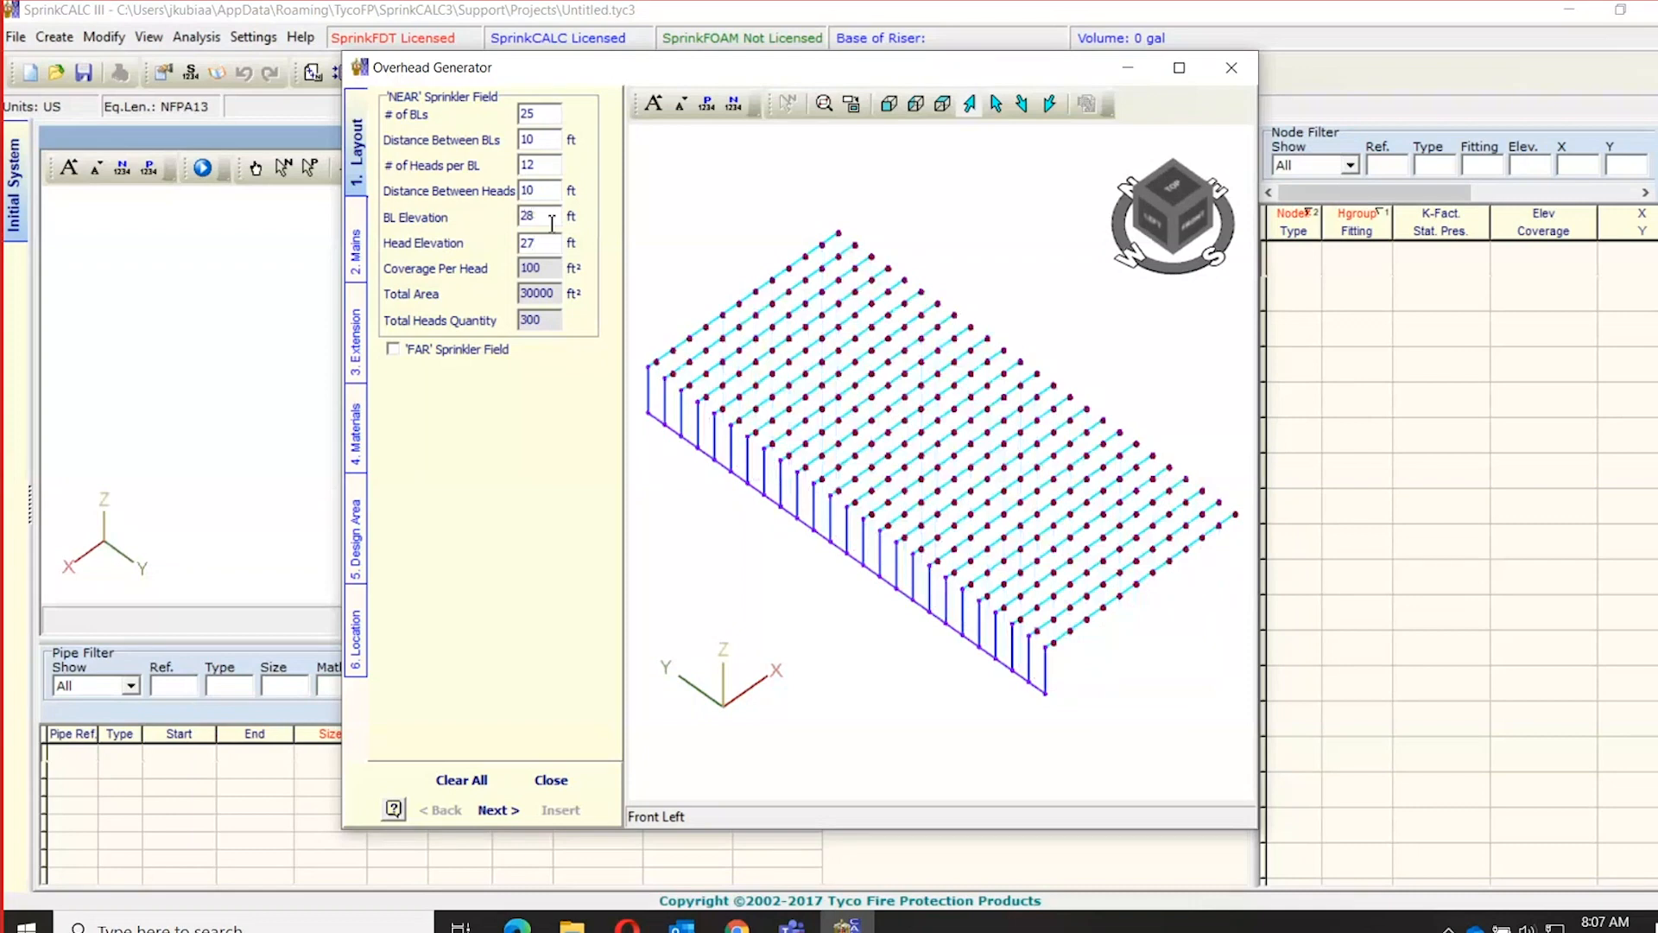
left_click_drag(557, 249, 492, 247)
Place the near cross main with 7 heads on its left and set its elevation to 26.5 ft.
left_click(500, 812)
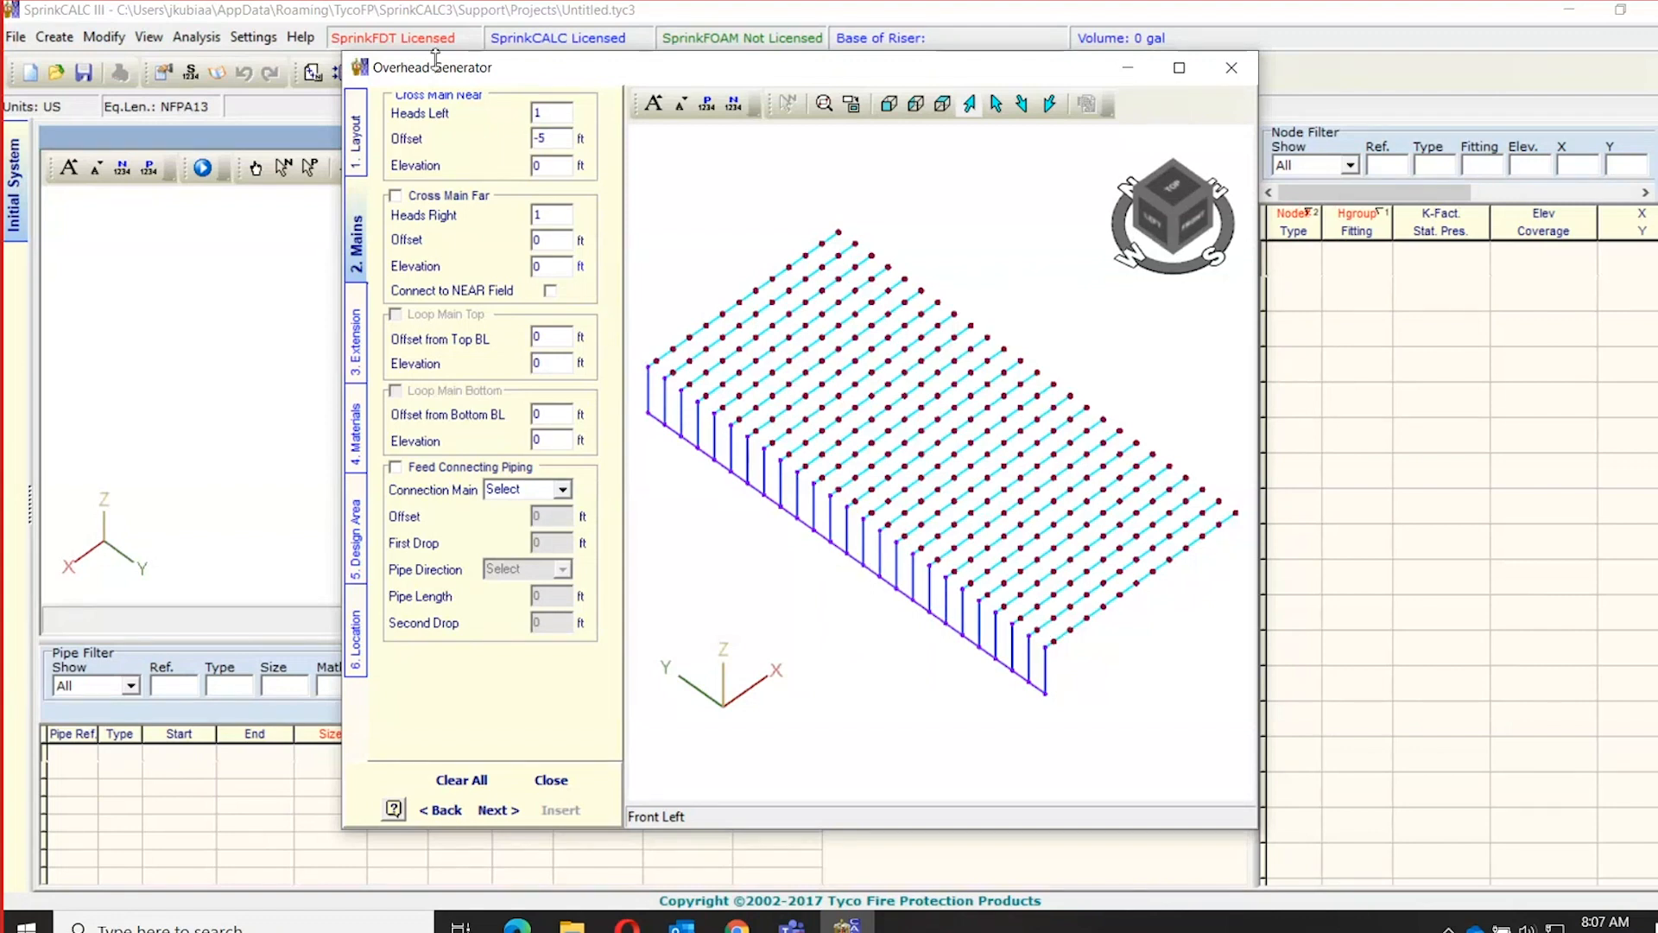
double_click(558, 113)
type("6")
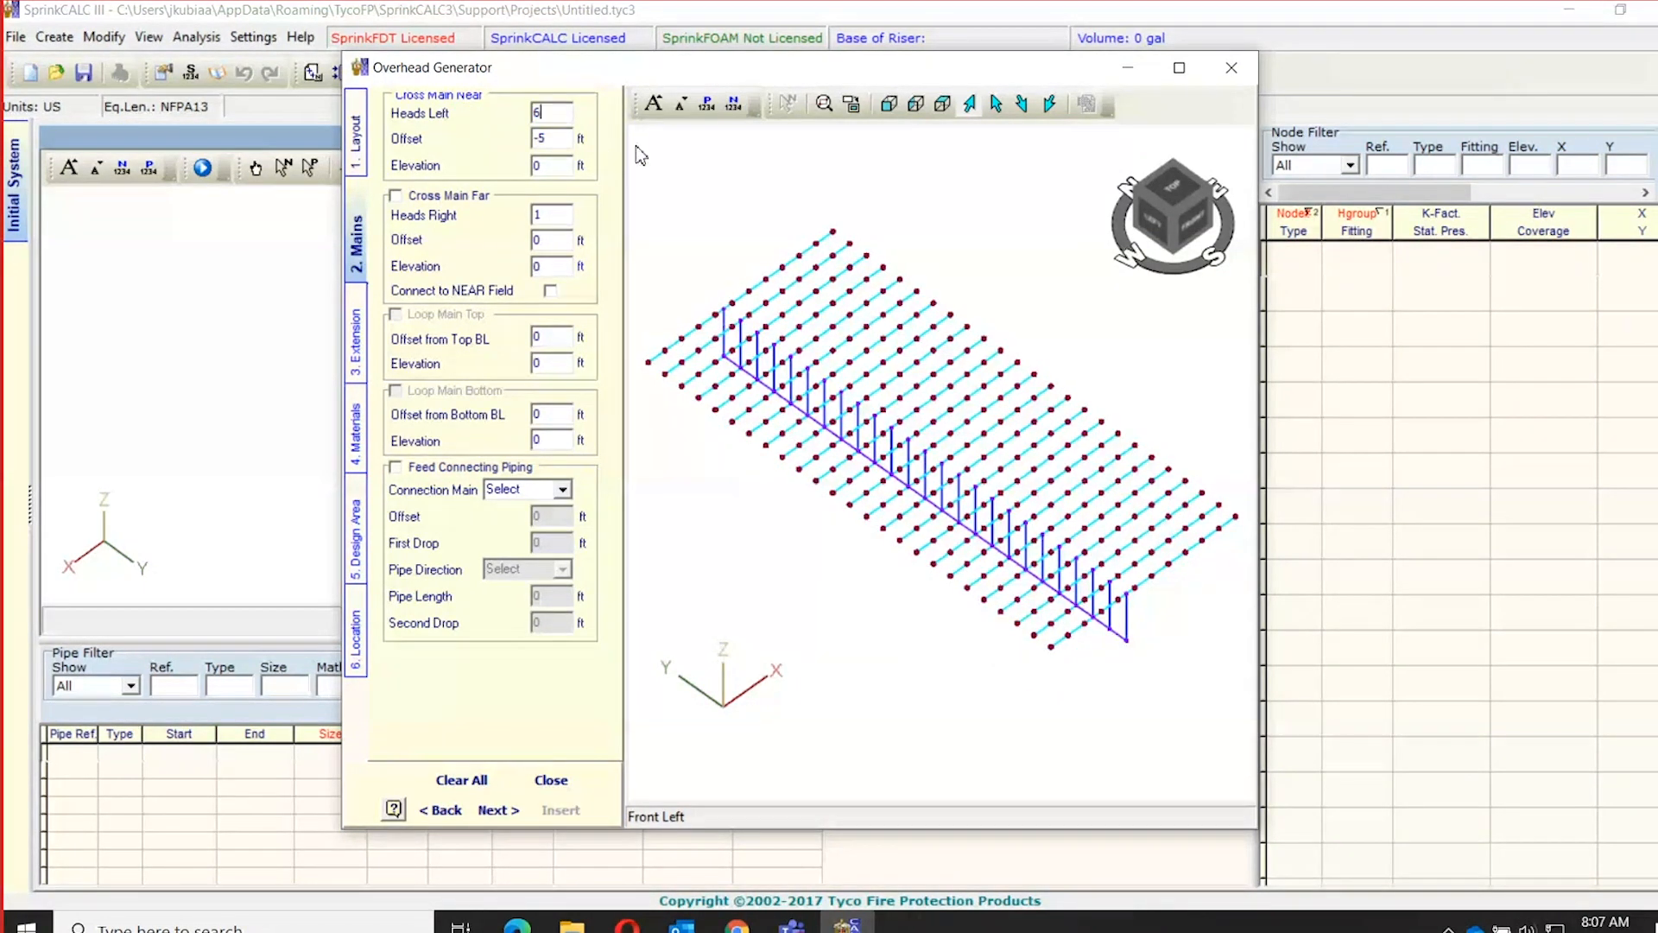
double_click(566, 115)
type("7")
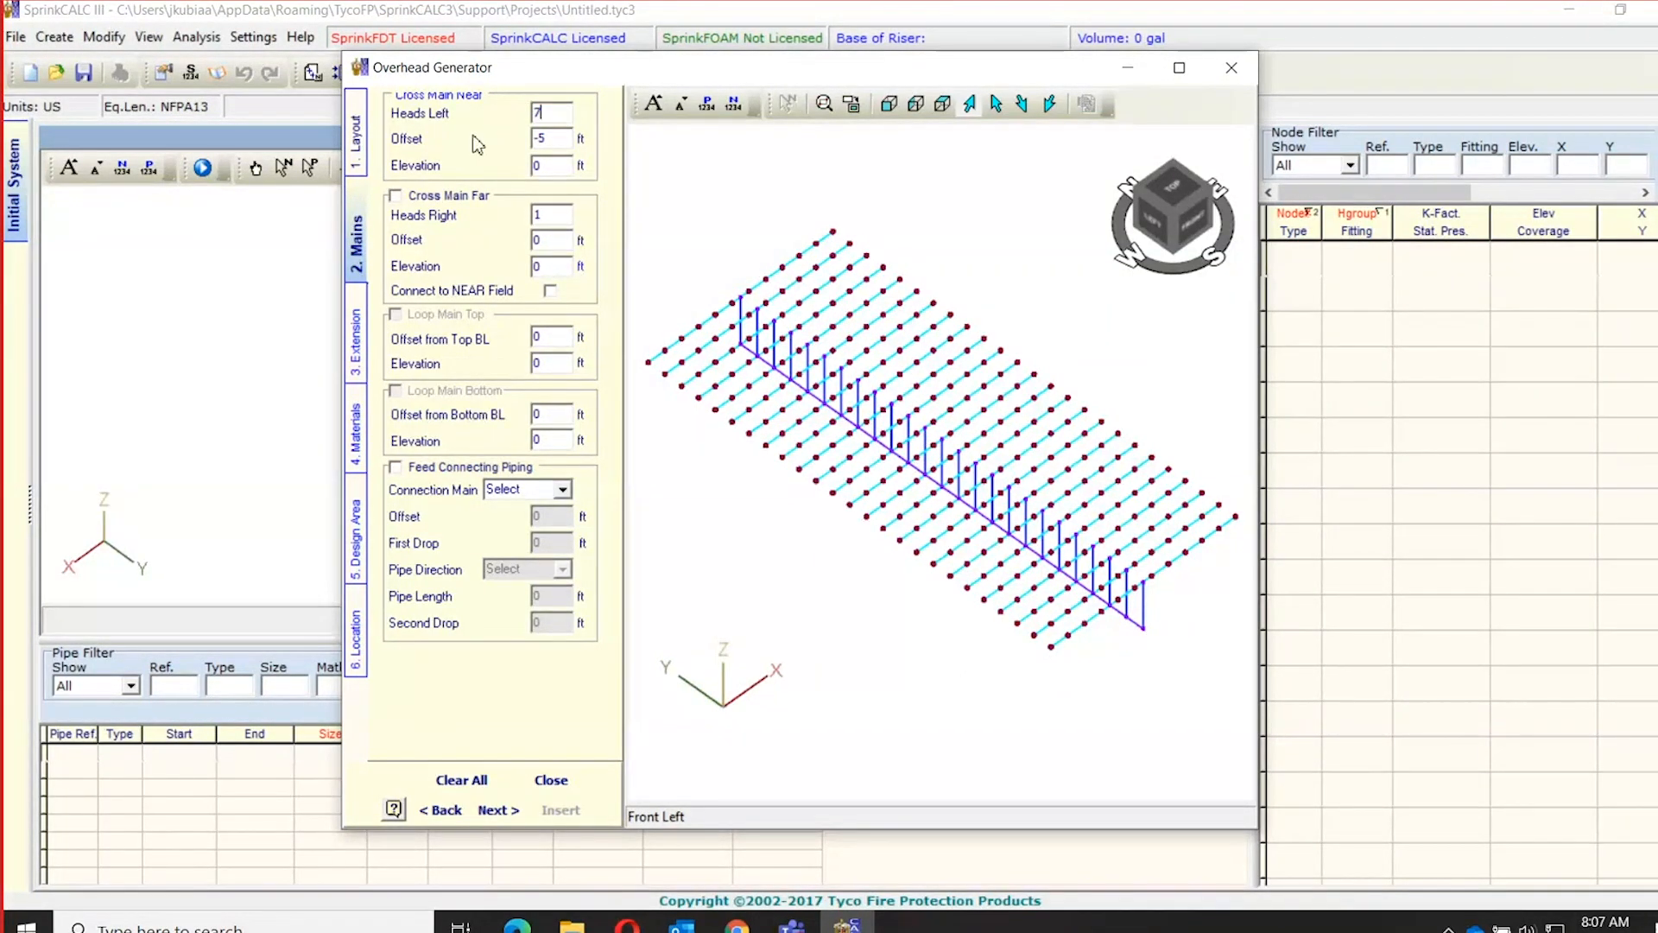
double_click(566, 167)
type("26.5")
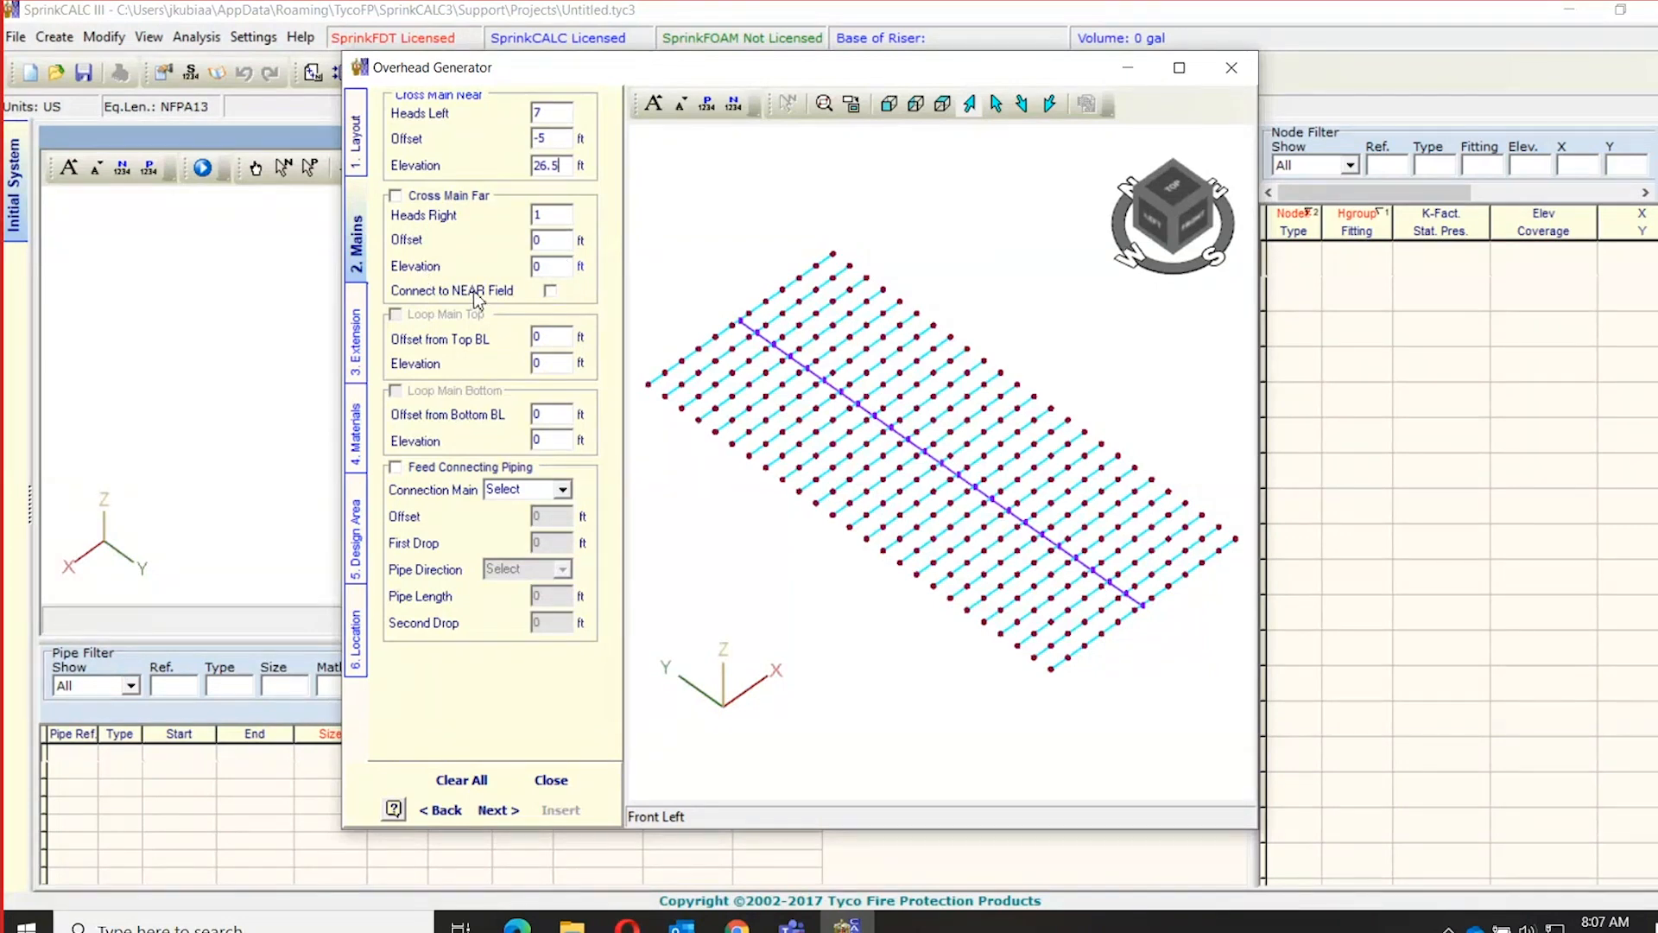
Enable feed connecting piping from the near cross main with an offset of -5 ft.
left_click(396, 468)
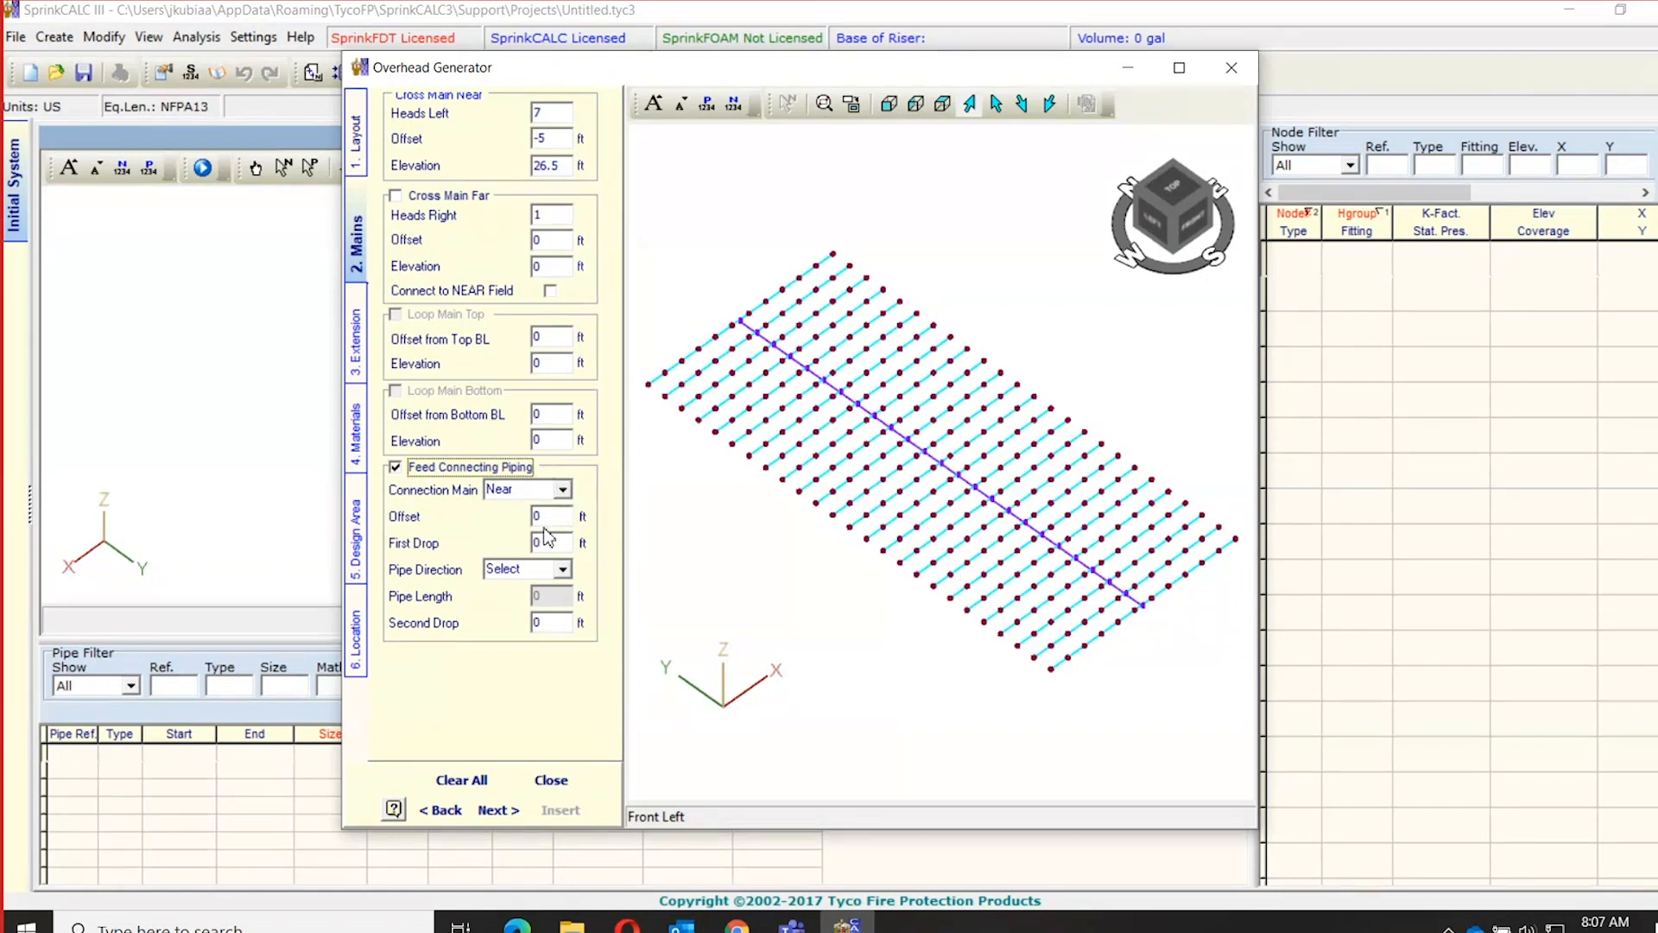
left_click(564, 490)
left_click(566, 492)
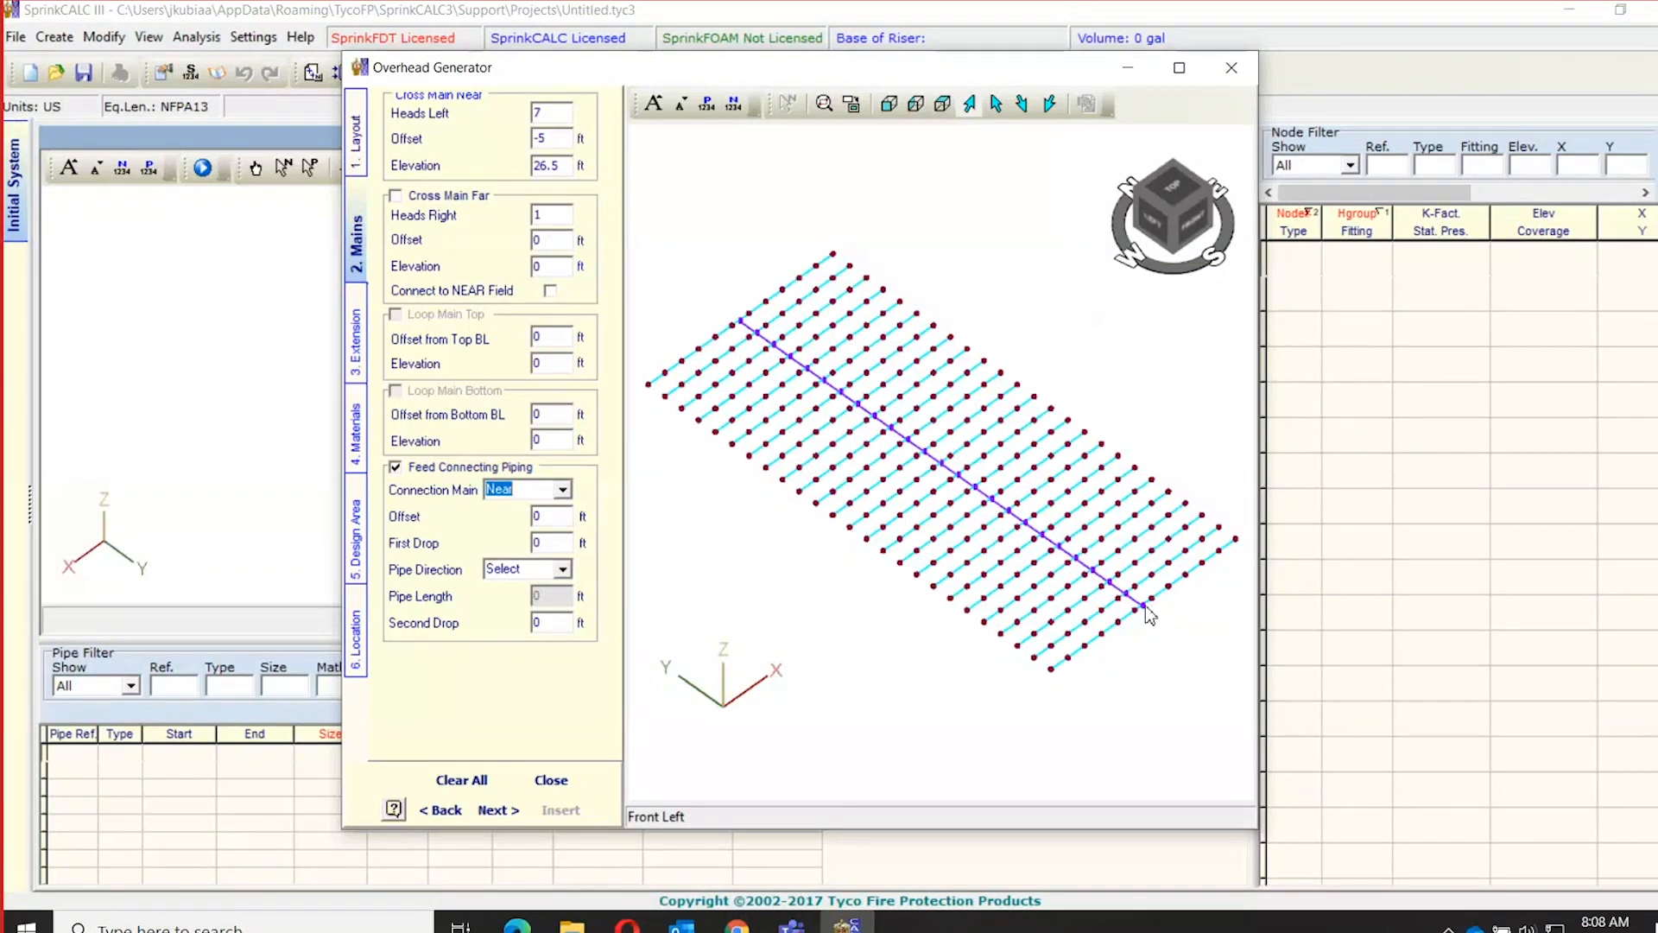
left_click(566, 518)
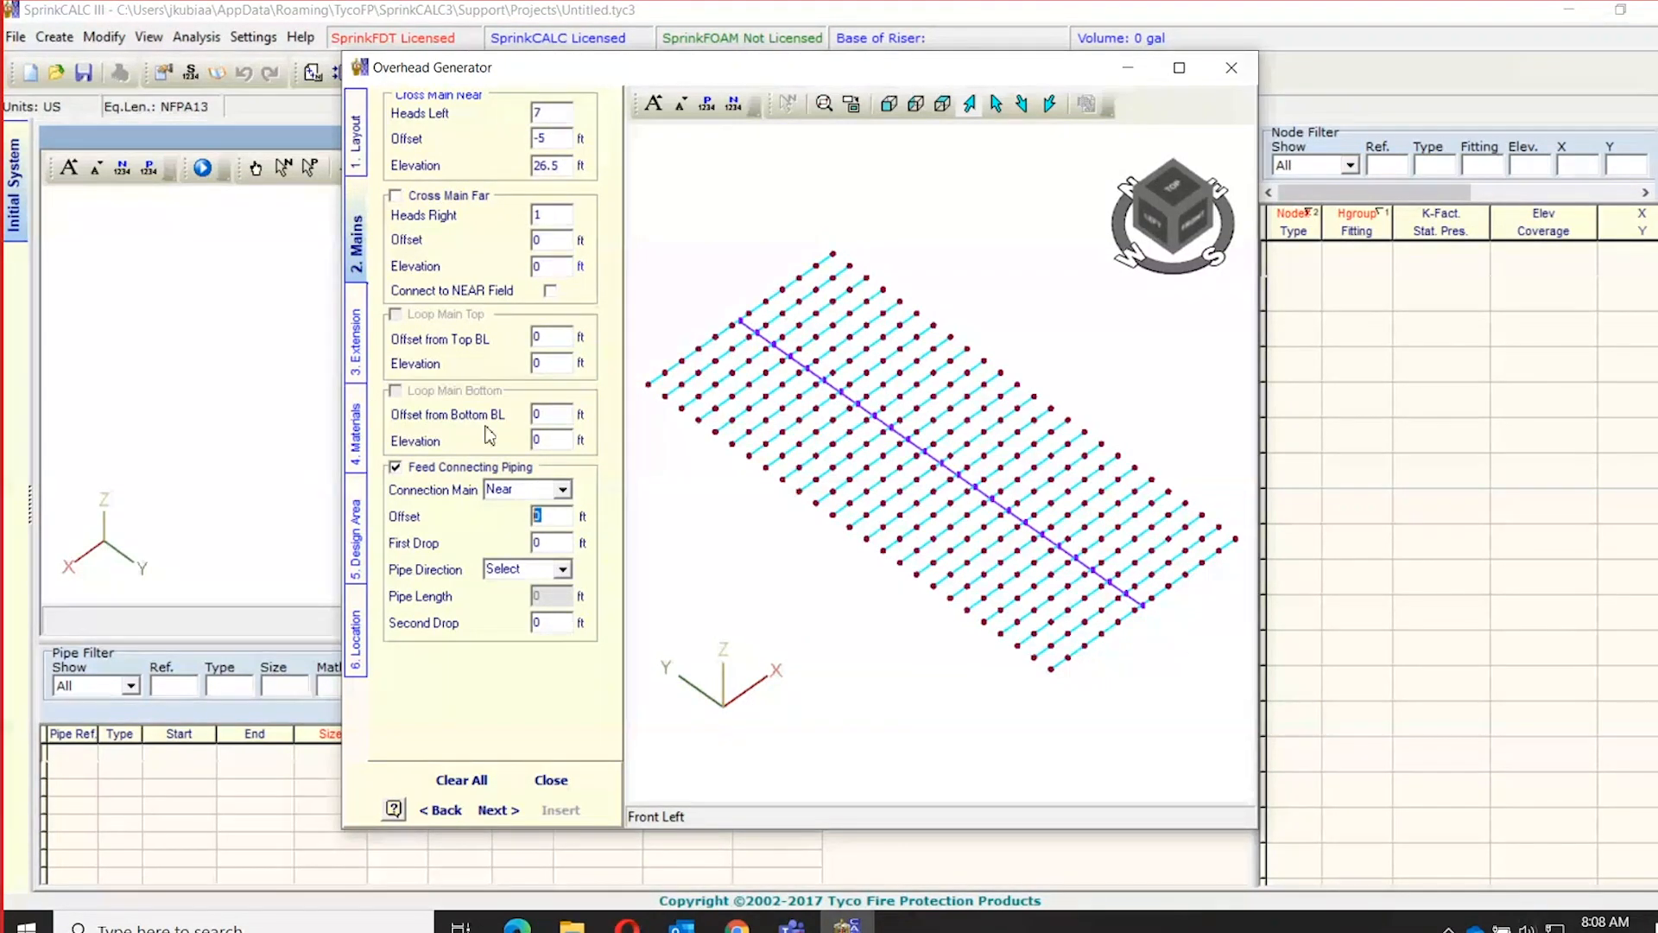
type("-5")
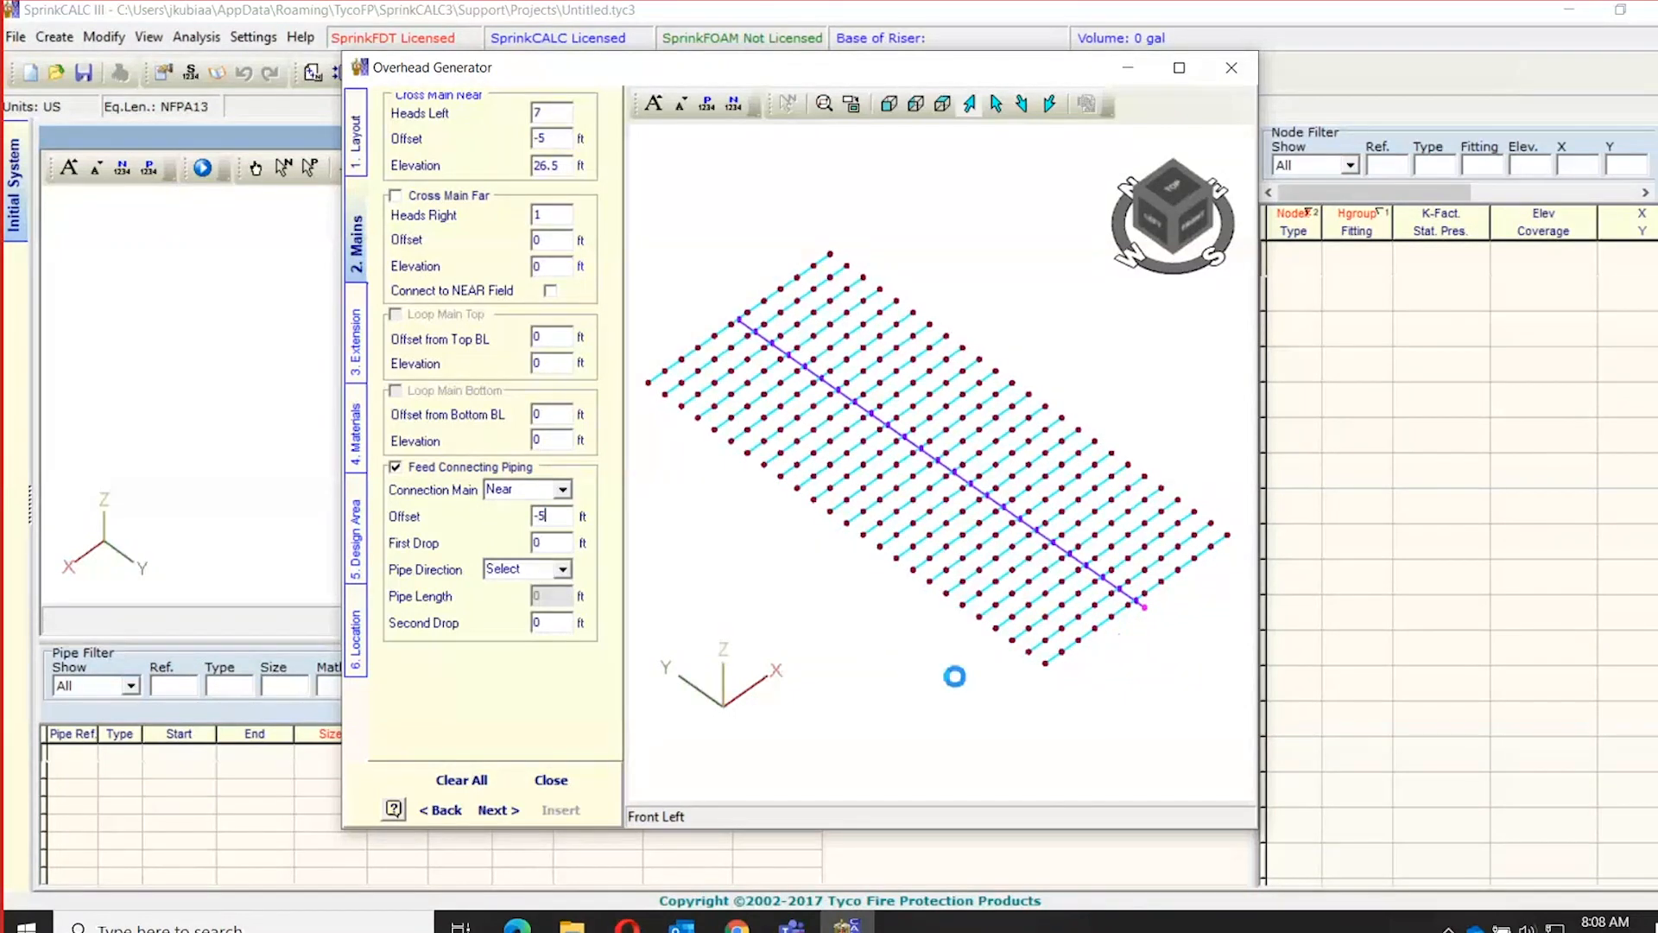
Give the feed piping a 2 ft first drop, a 50 ft run in the X negative direction and a 21 ft second drop.
double_click(564, 542)
type("2")
left_click(564, 572)
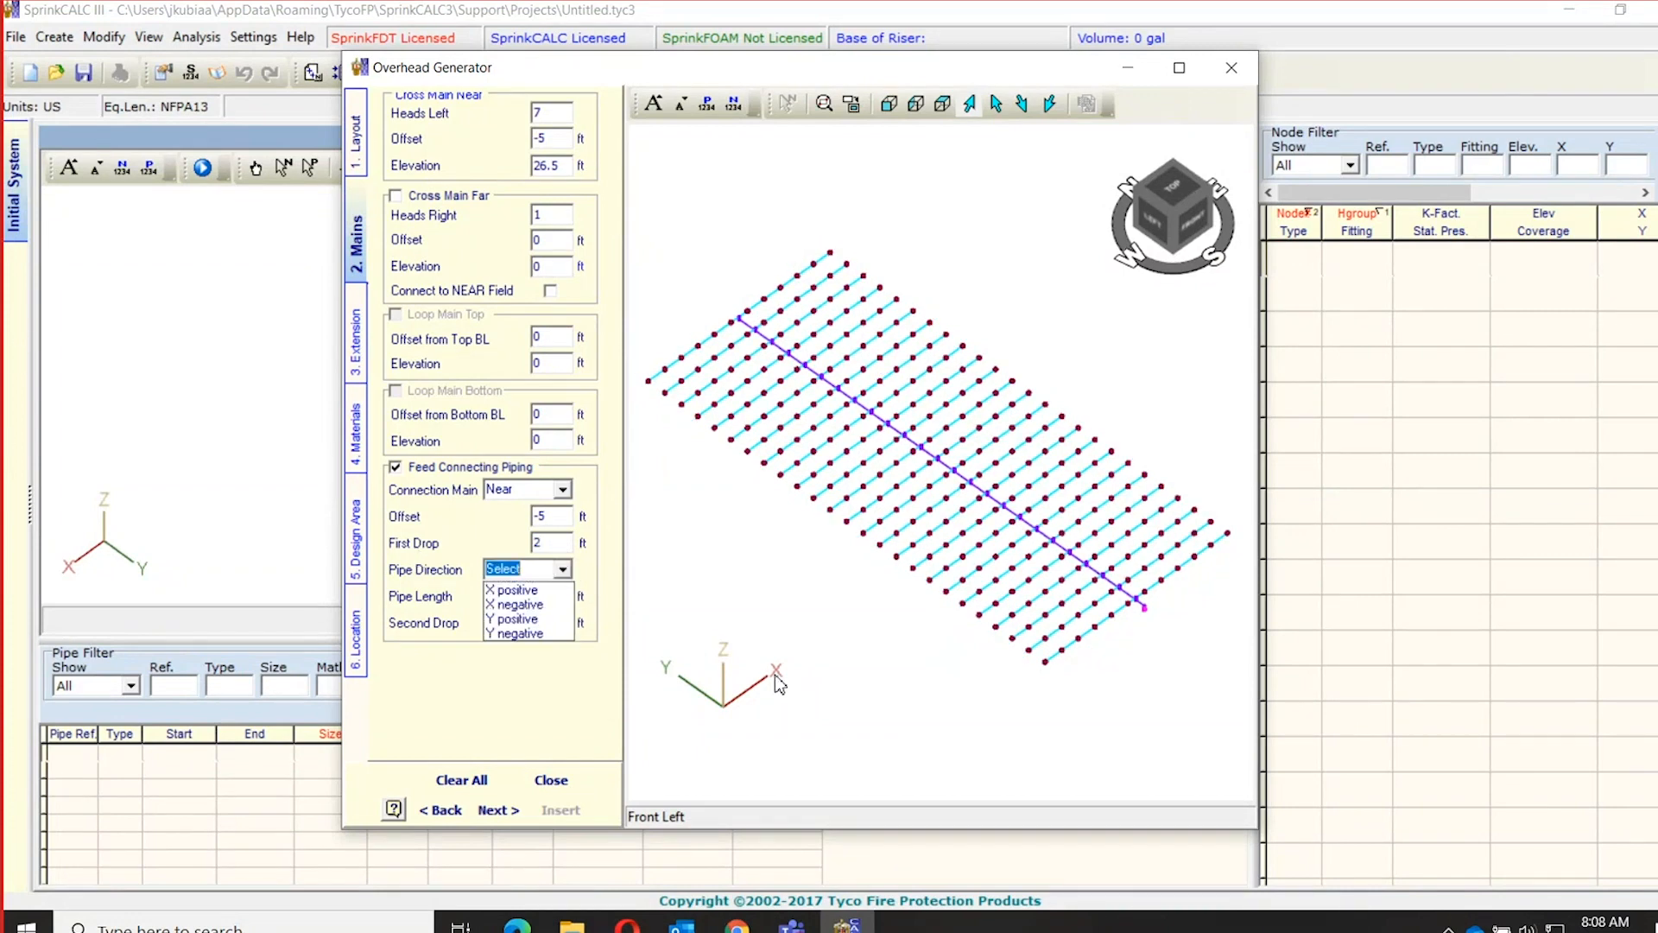
left_click(520, 605)
key("Tab")
type("50")
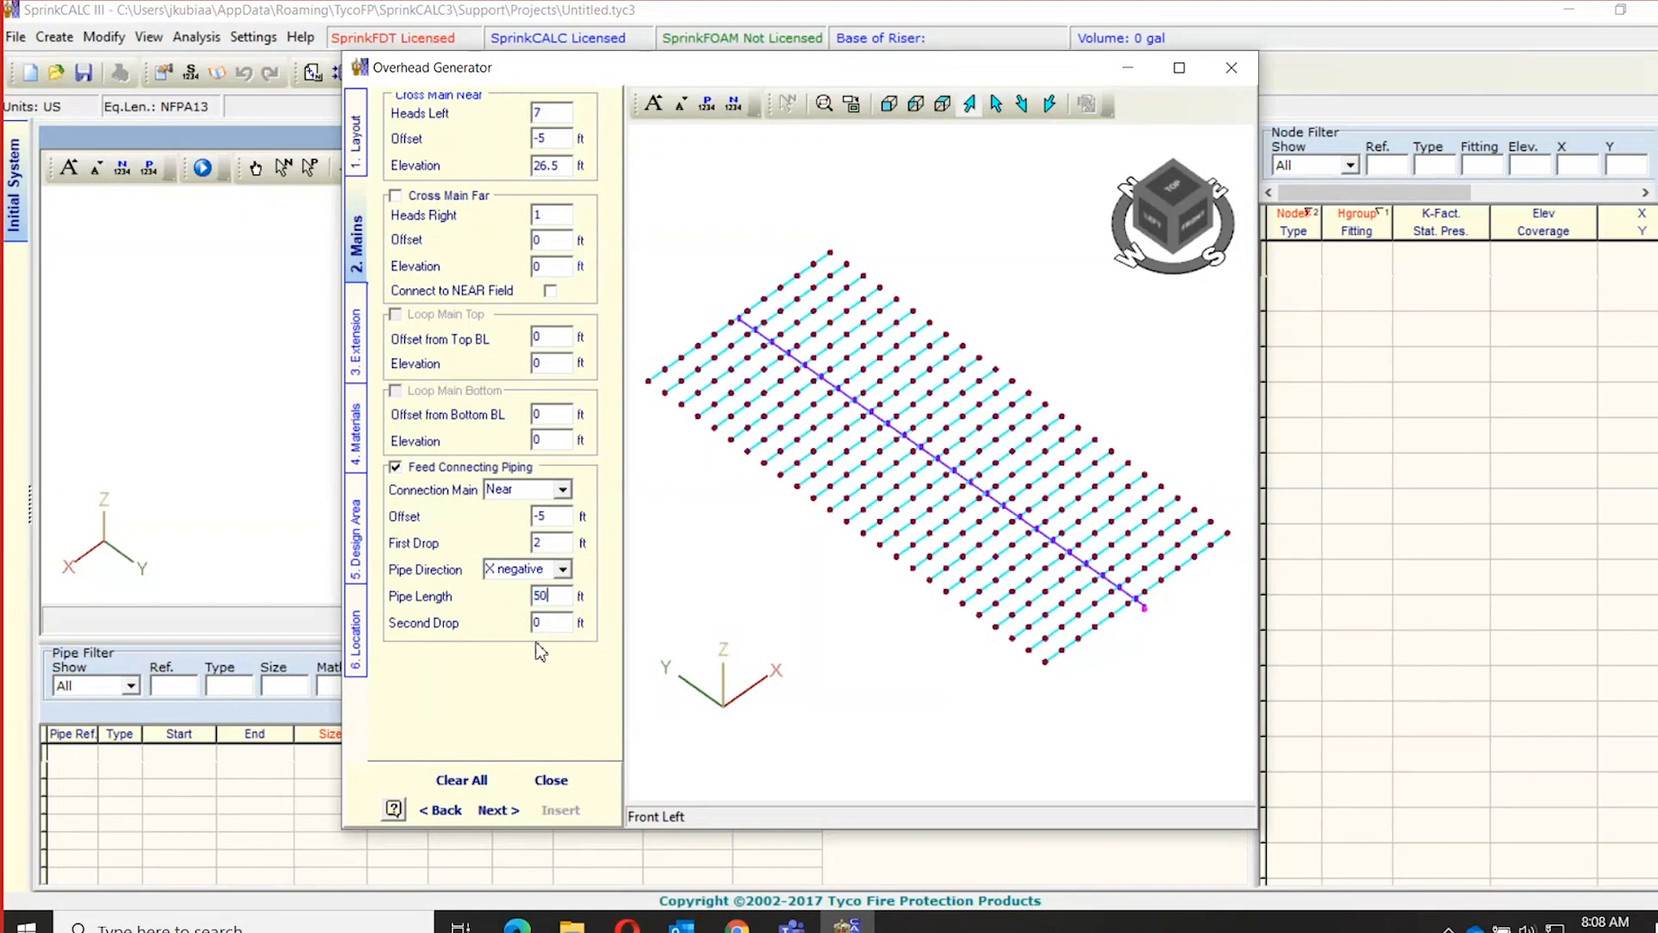
key("Tab")
key("Tab")
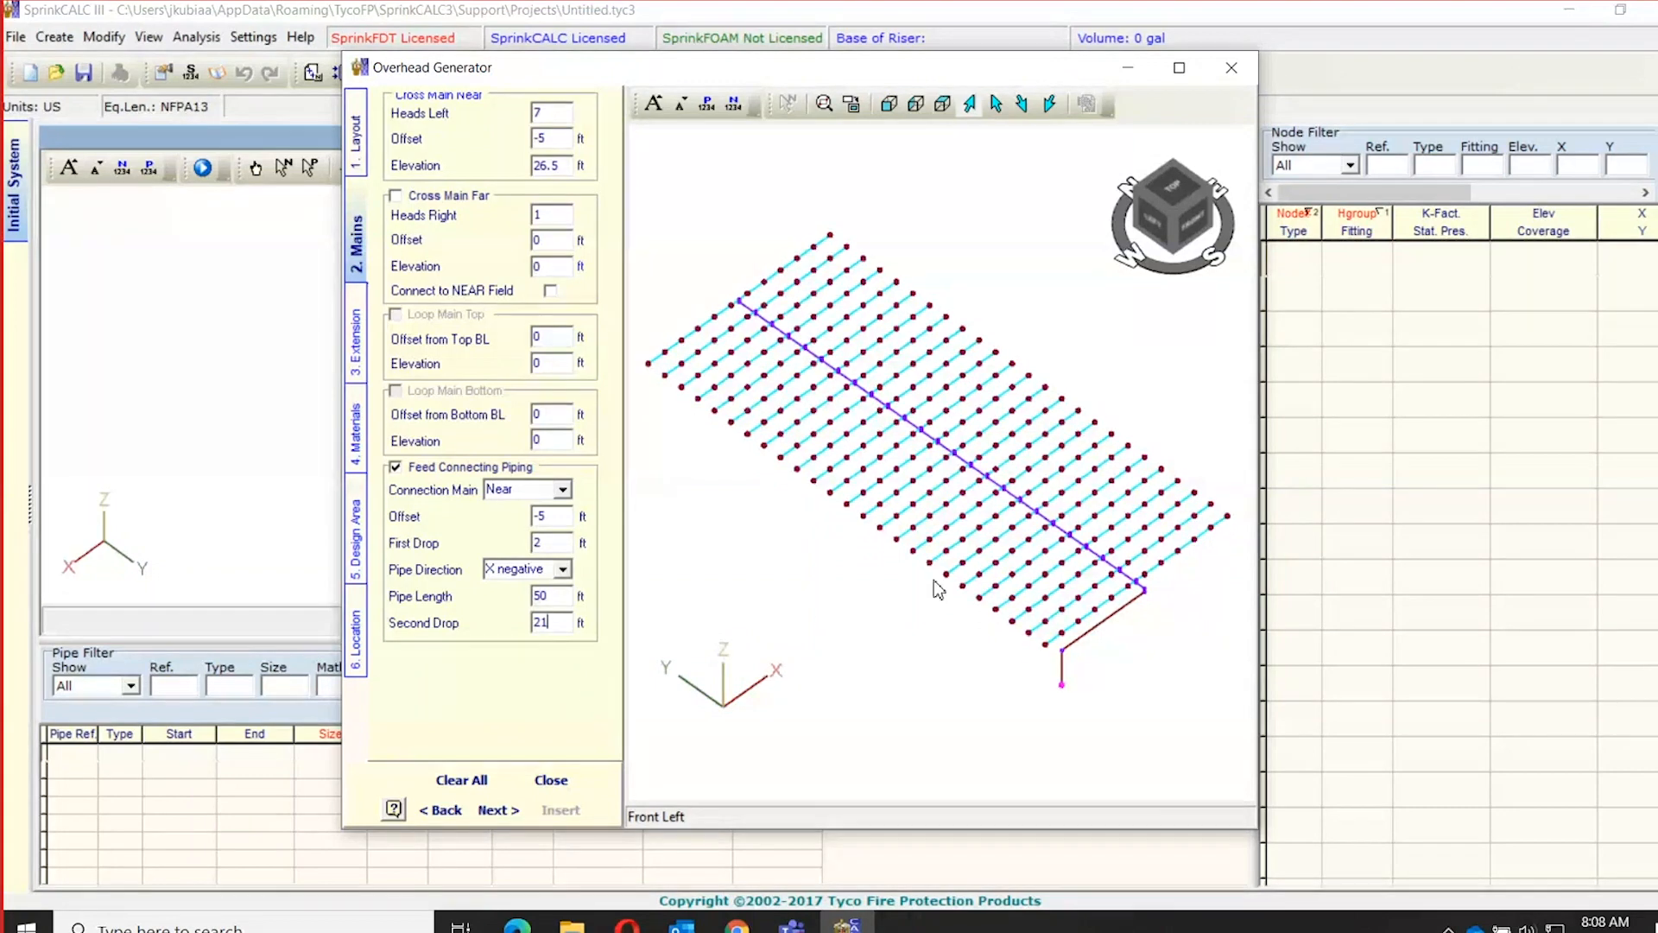
Keep the default main extensions and set the sprinkler K-factor to 11.2.
left_click(496, 814)
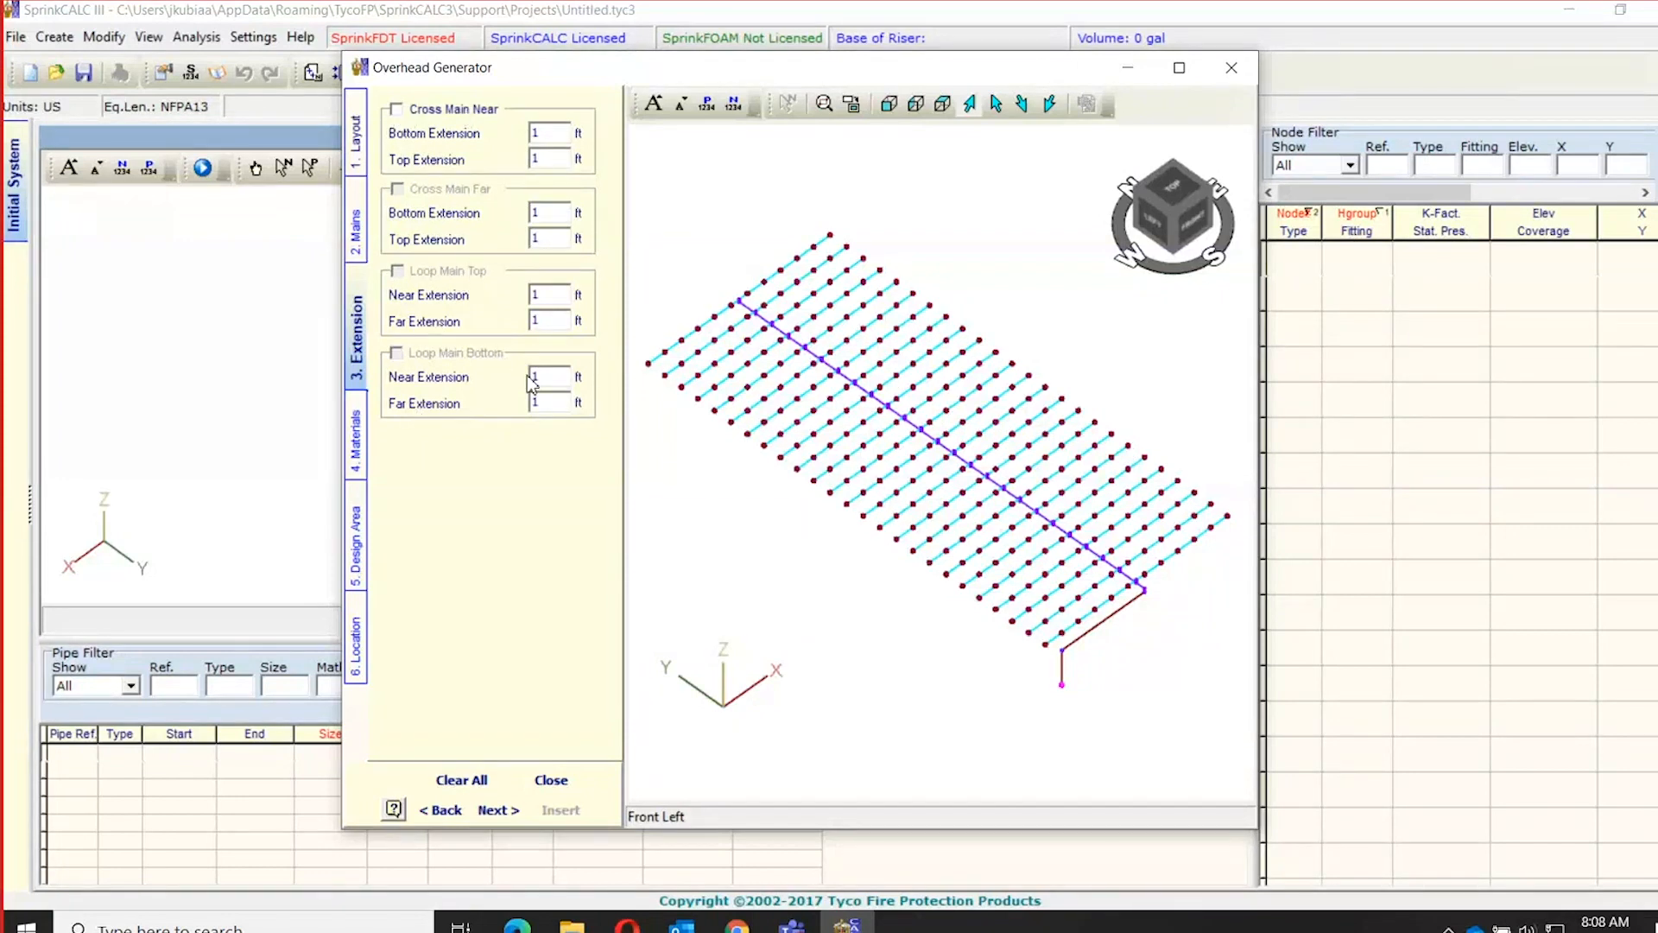
left_click(496, 810)
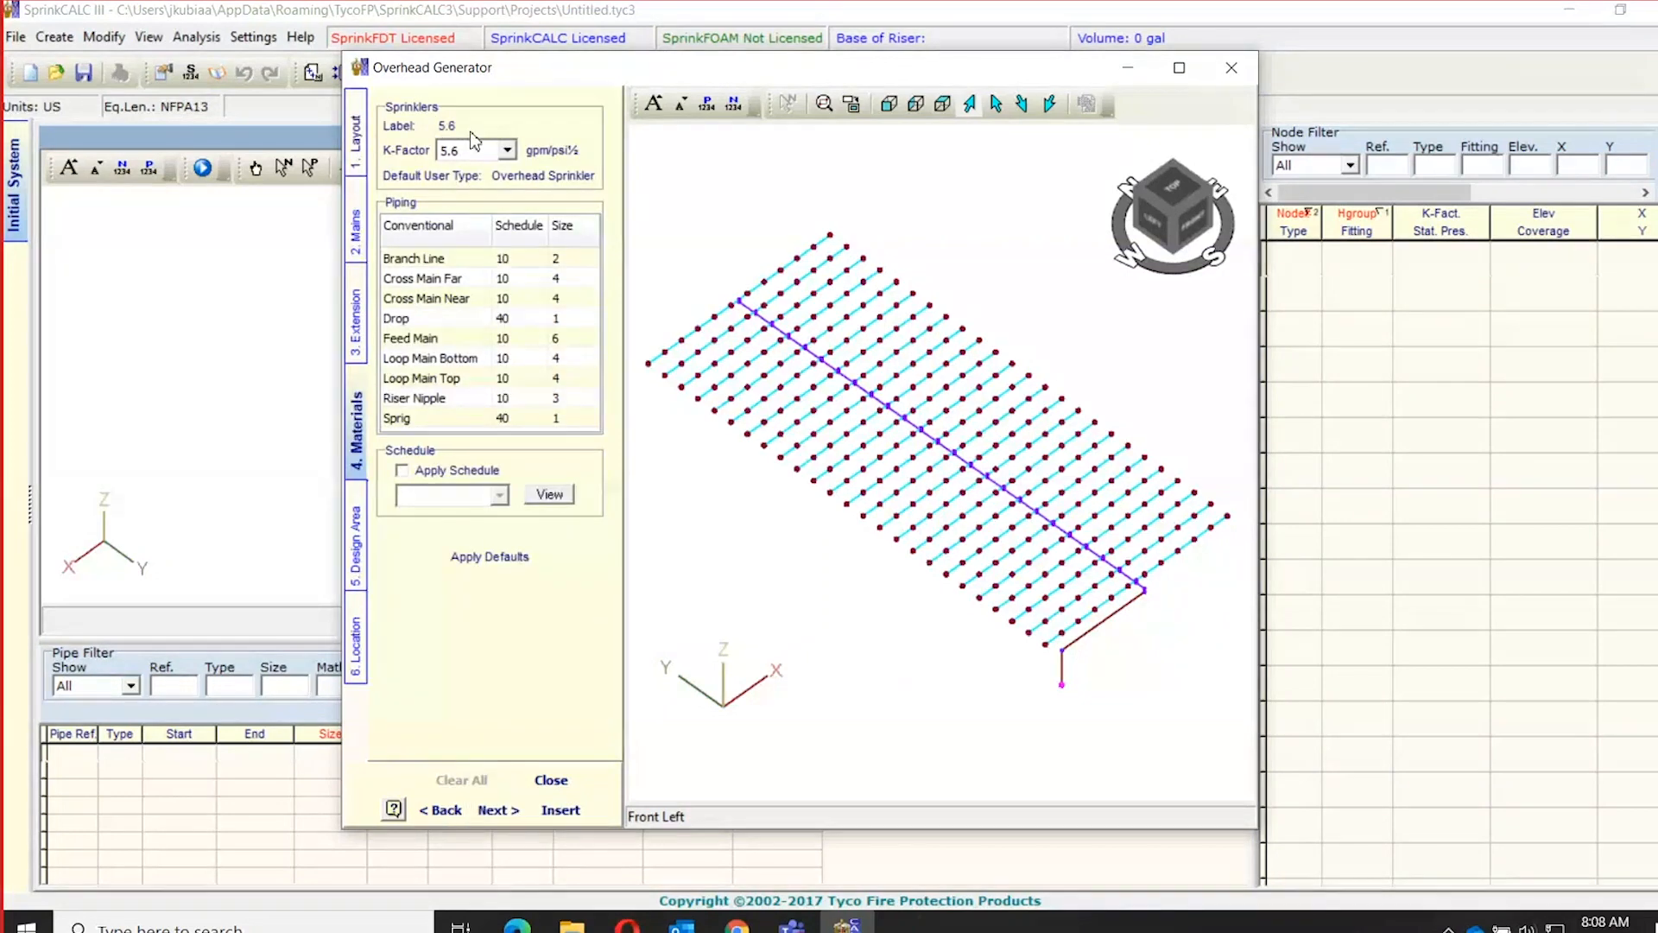
left_click(508, 152)
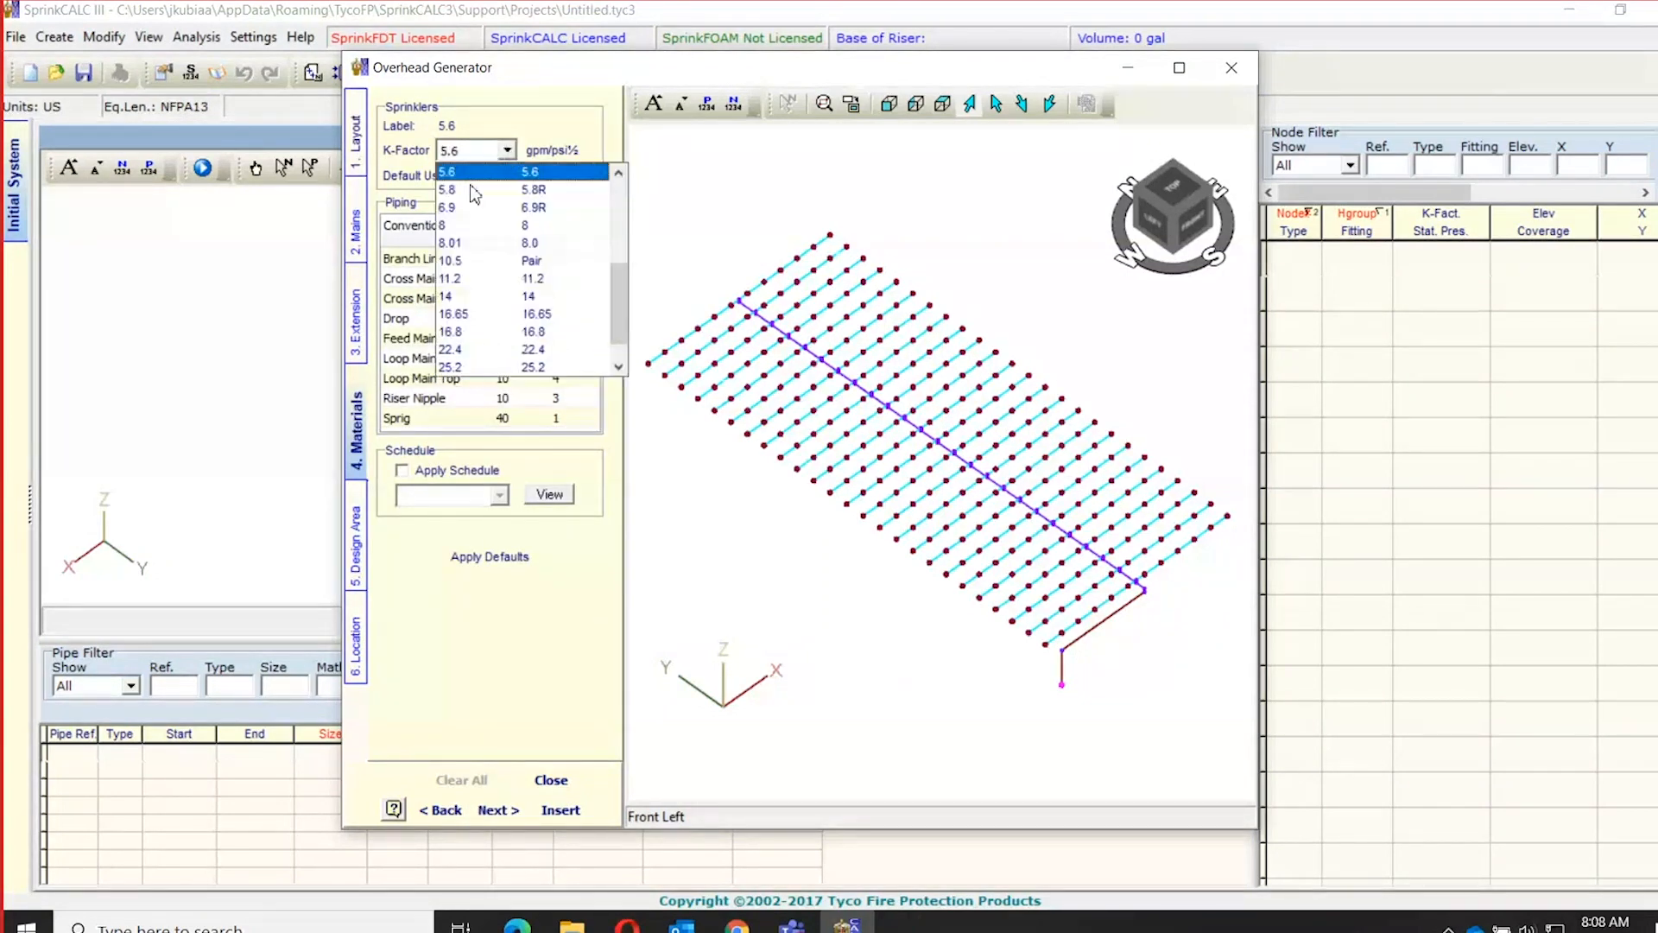
mouse_move(622, 311)
left_mouse_down()
mouse_move(614, 189)
mouse_move(617, 301)
left_mouse_up()
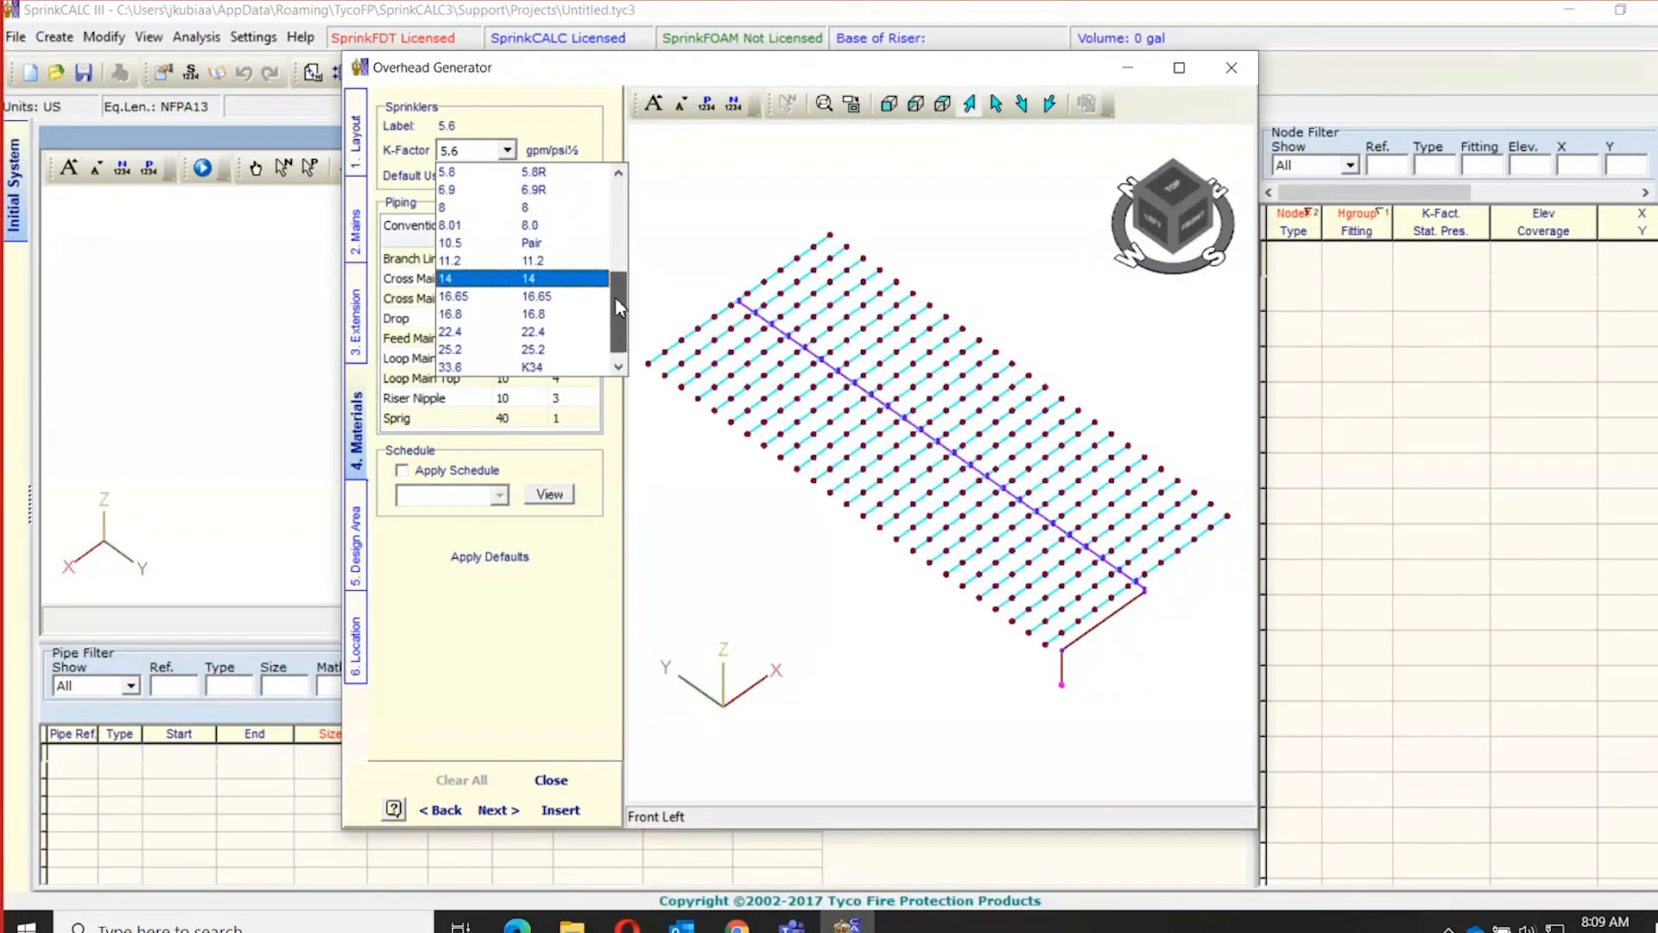
left_click(458, 262)
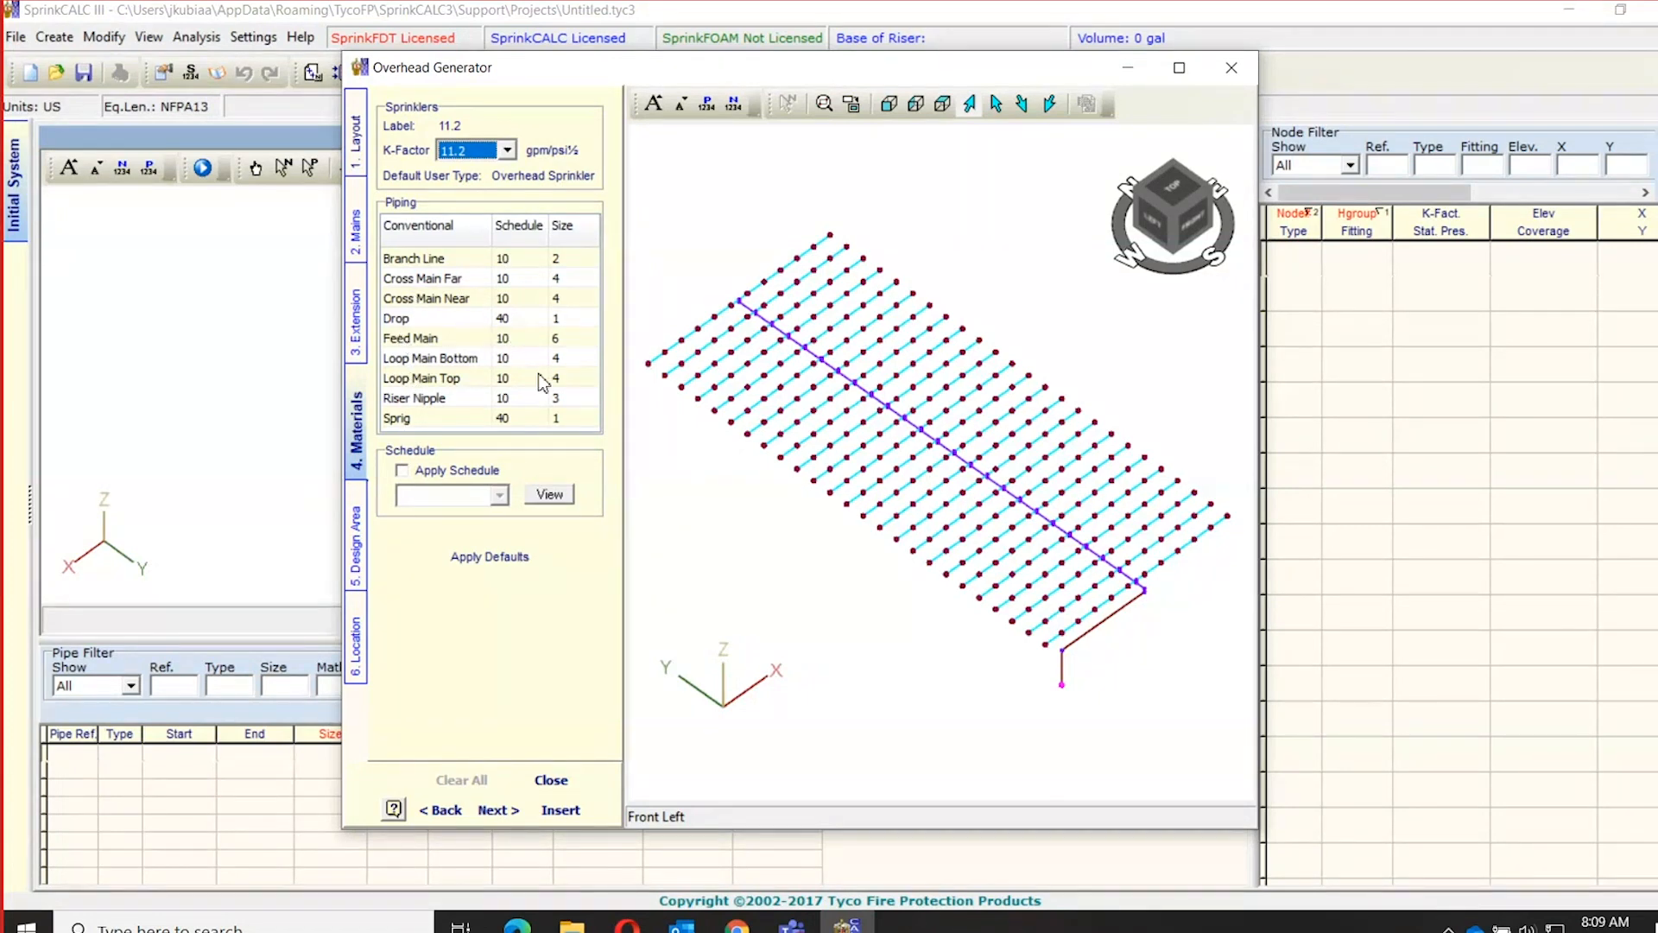
left_click(403, 471)
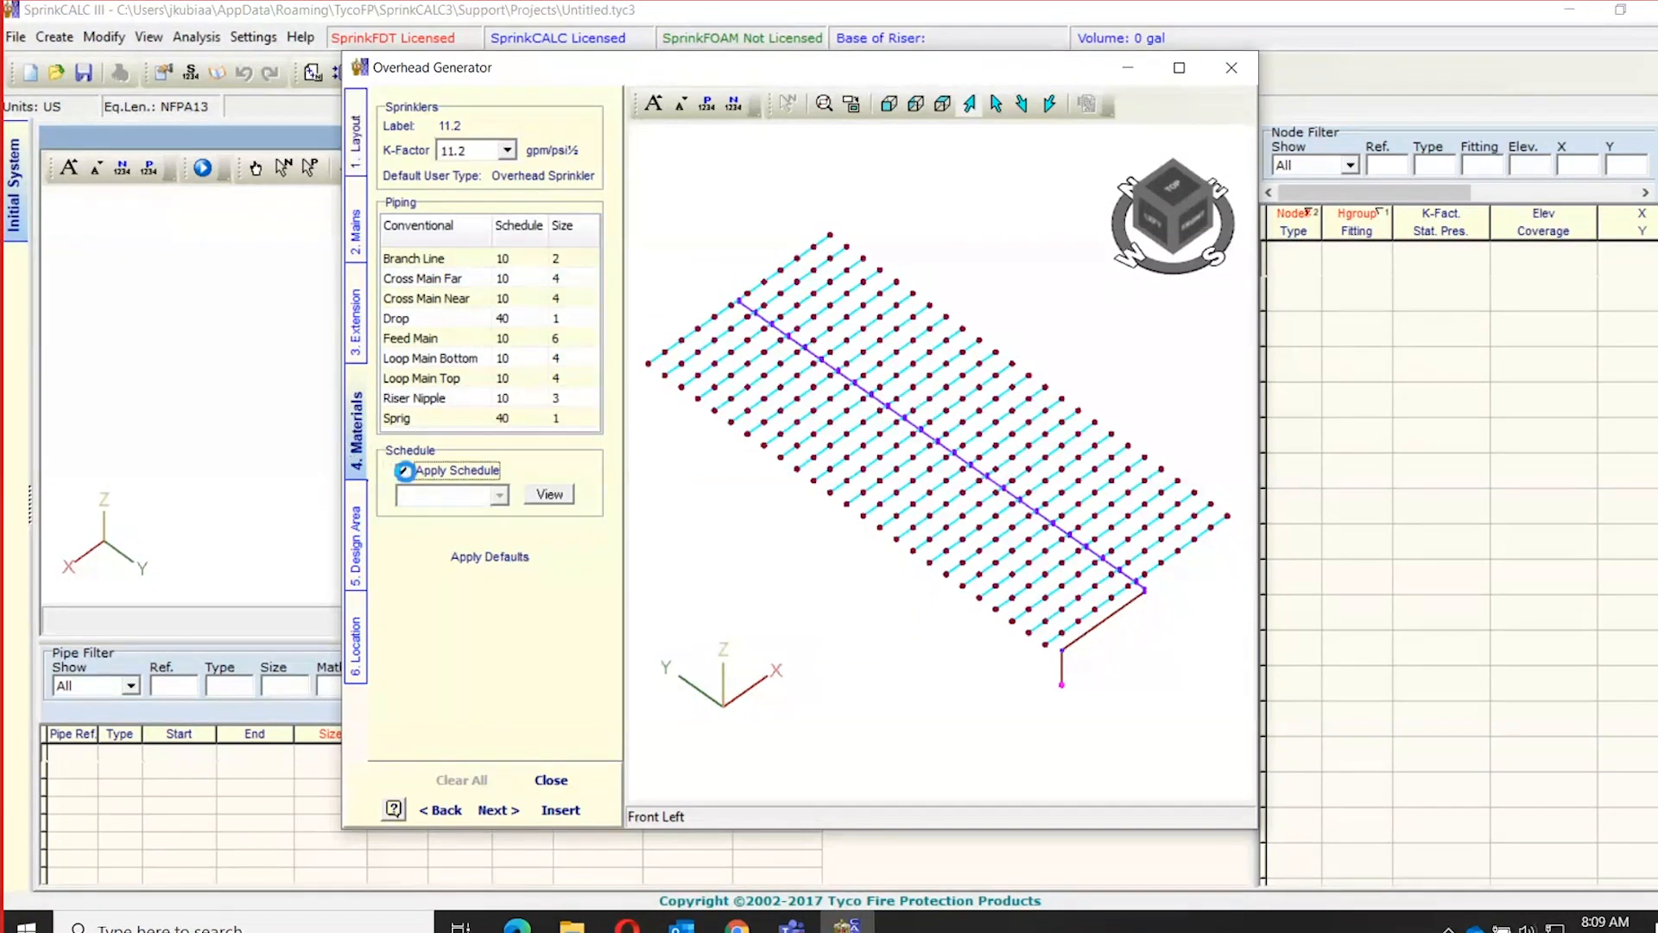
left_click(499, 496)
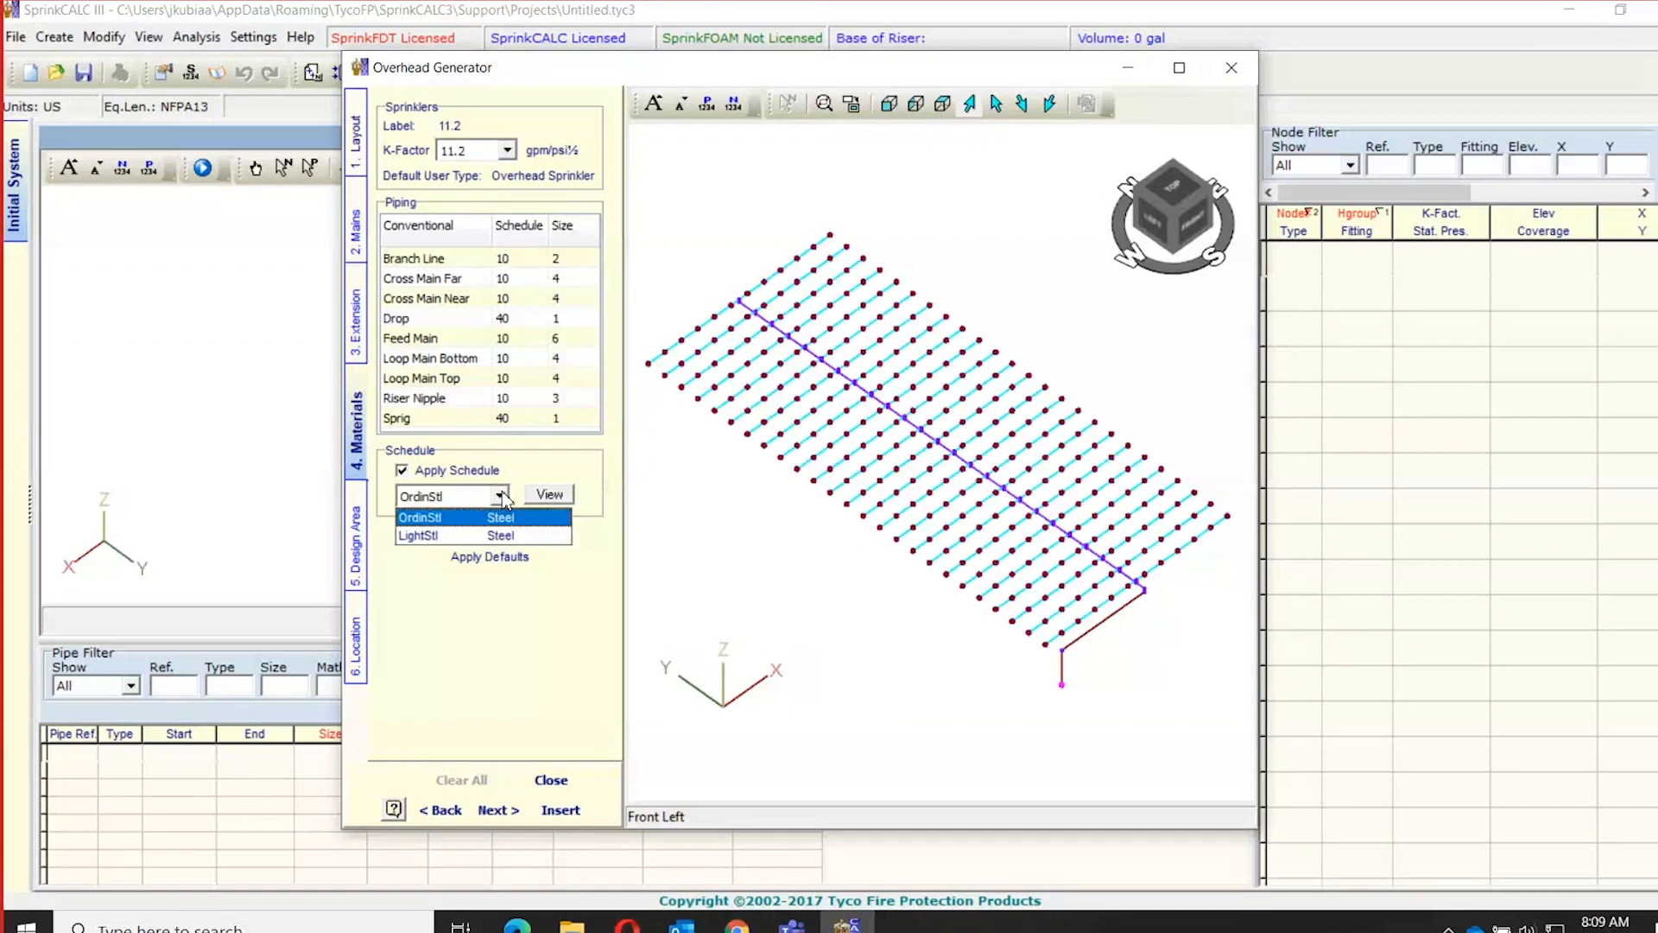
left_click(501, 497)
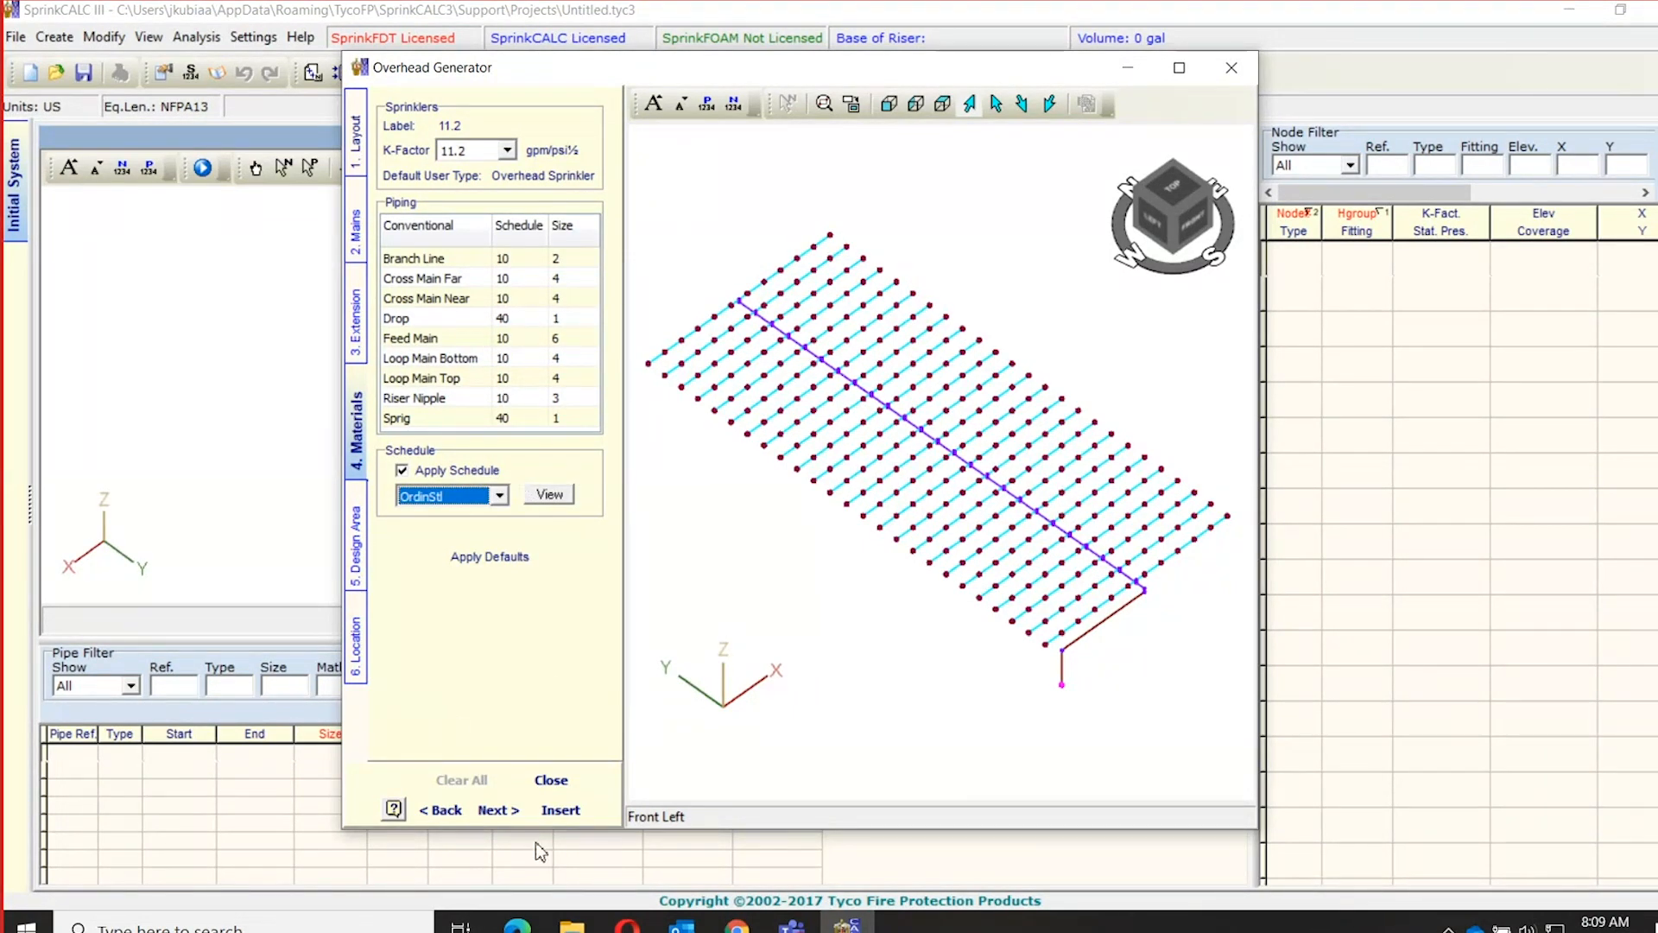
left_click(402, 471)
Proceed to the generator's design area settings.
left_click(493, 810)
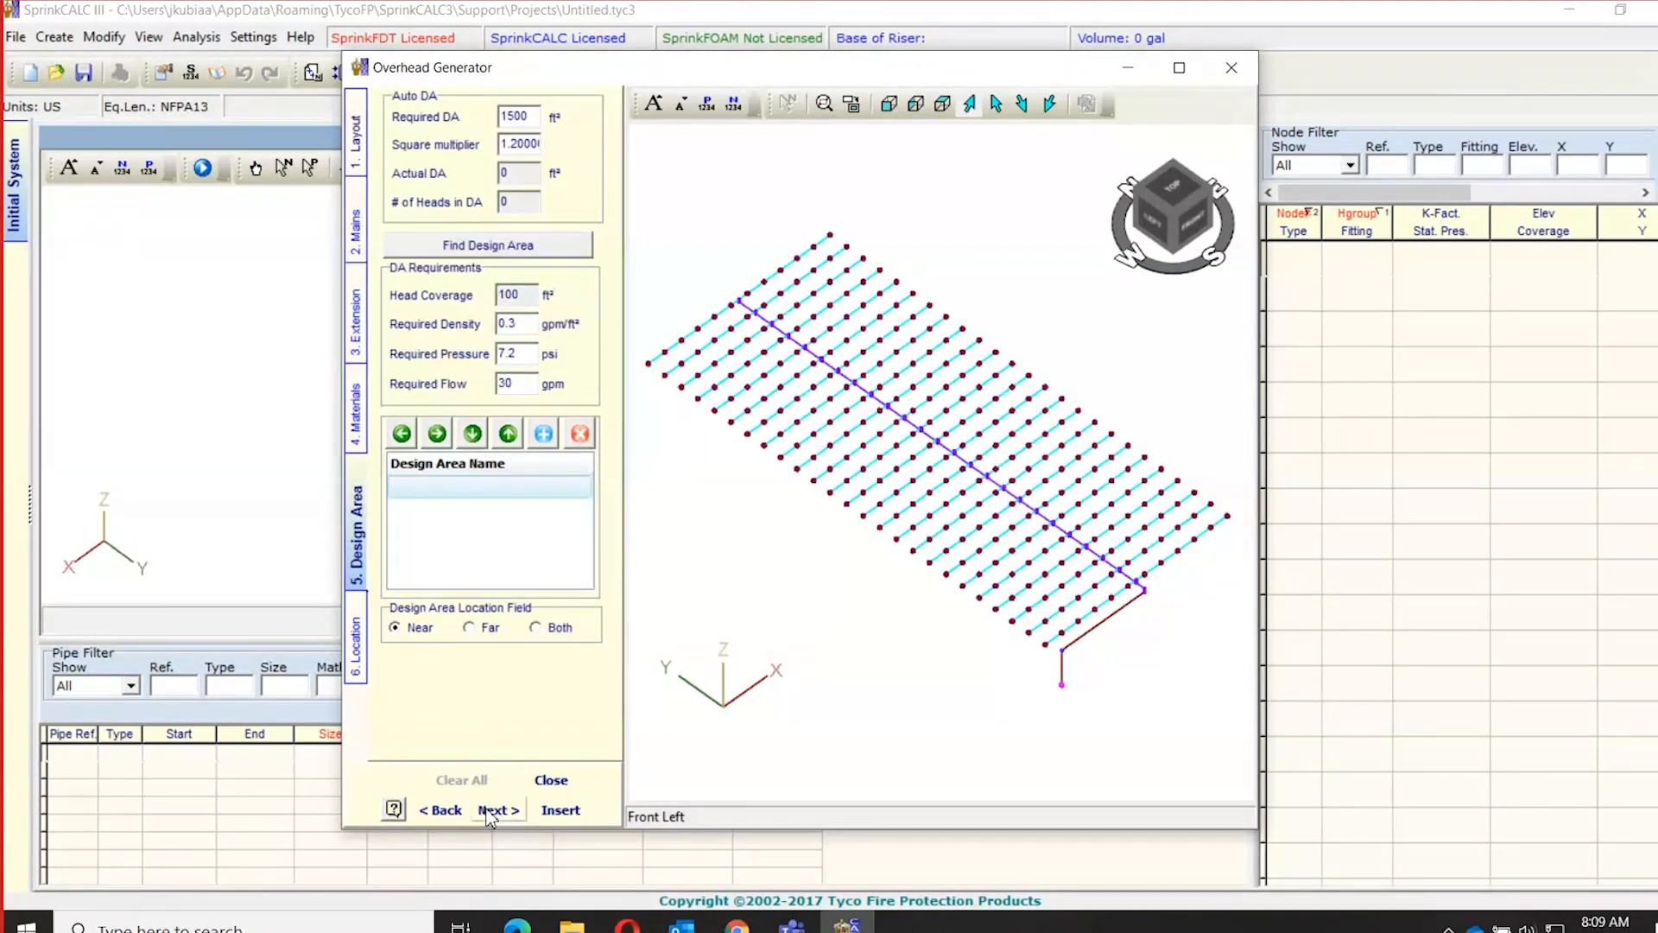